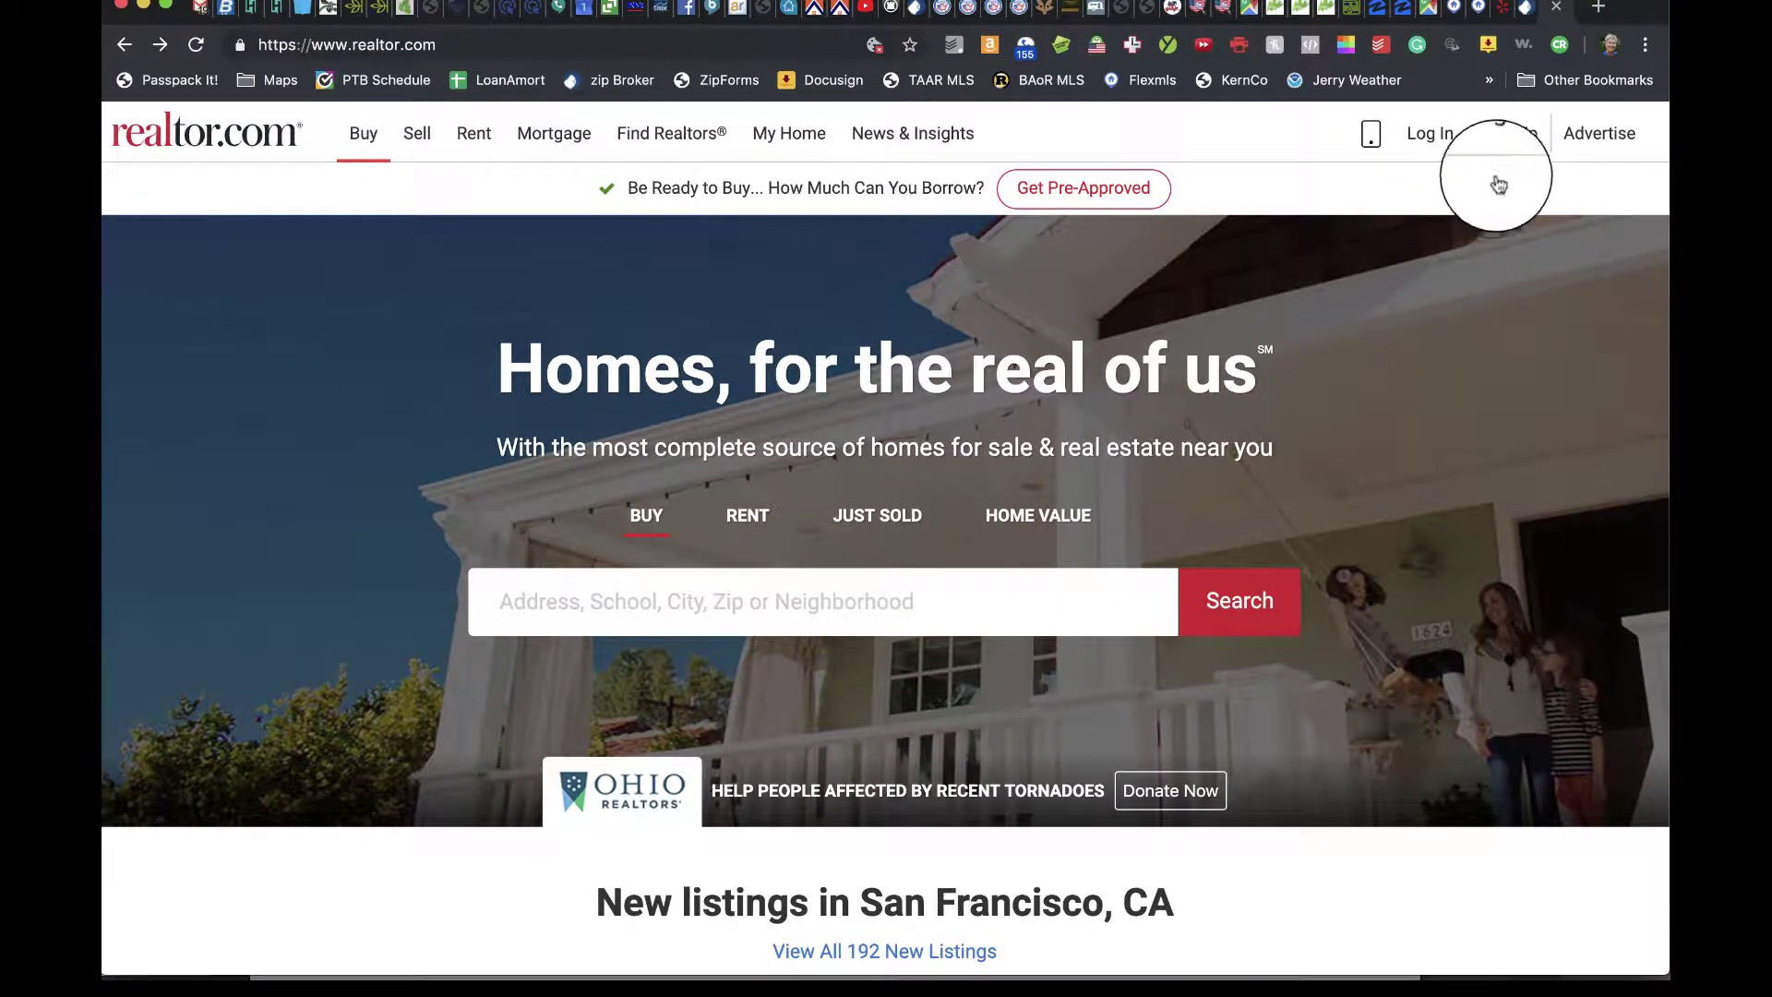
Sign in through Pro Log in using the autofilled professional credentials.
left_click(1429, 138)
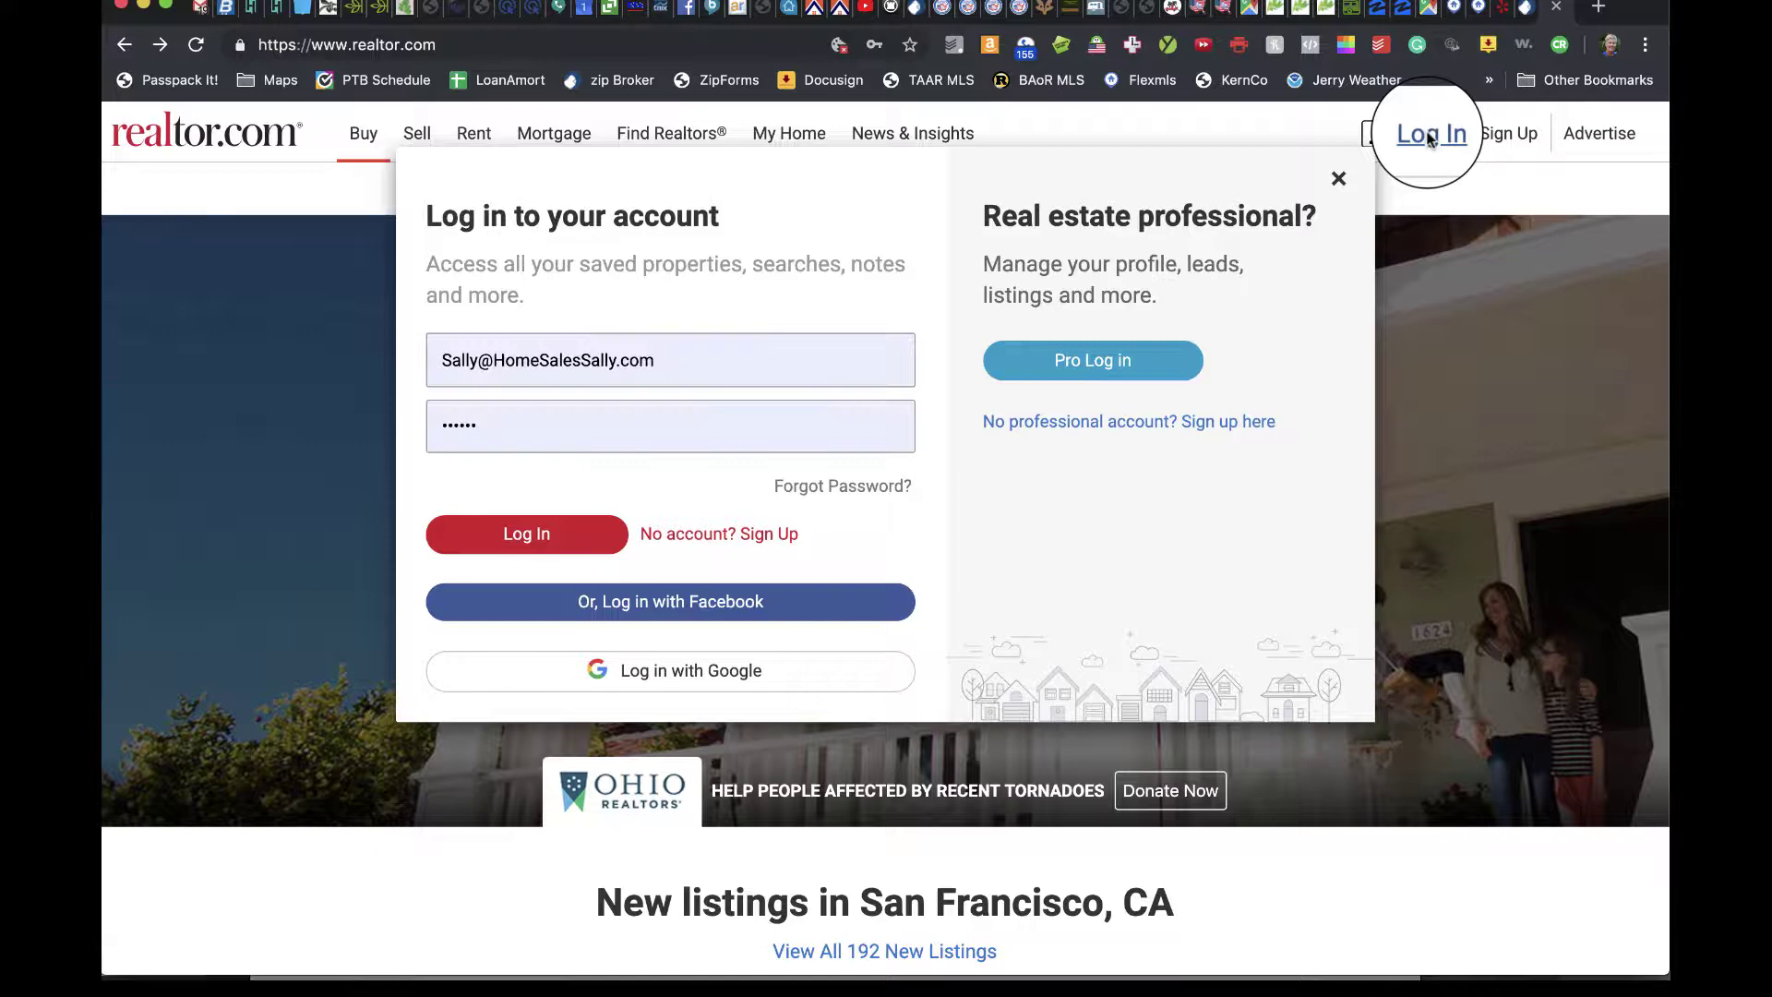
left_click(1104, 365)
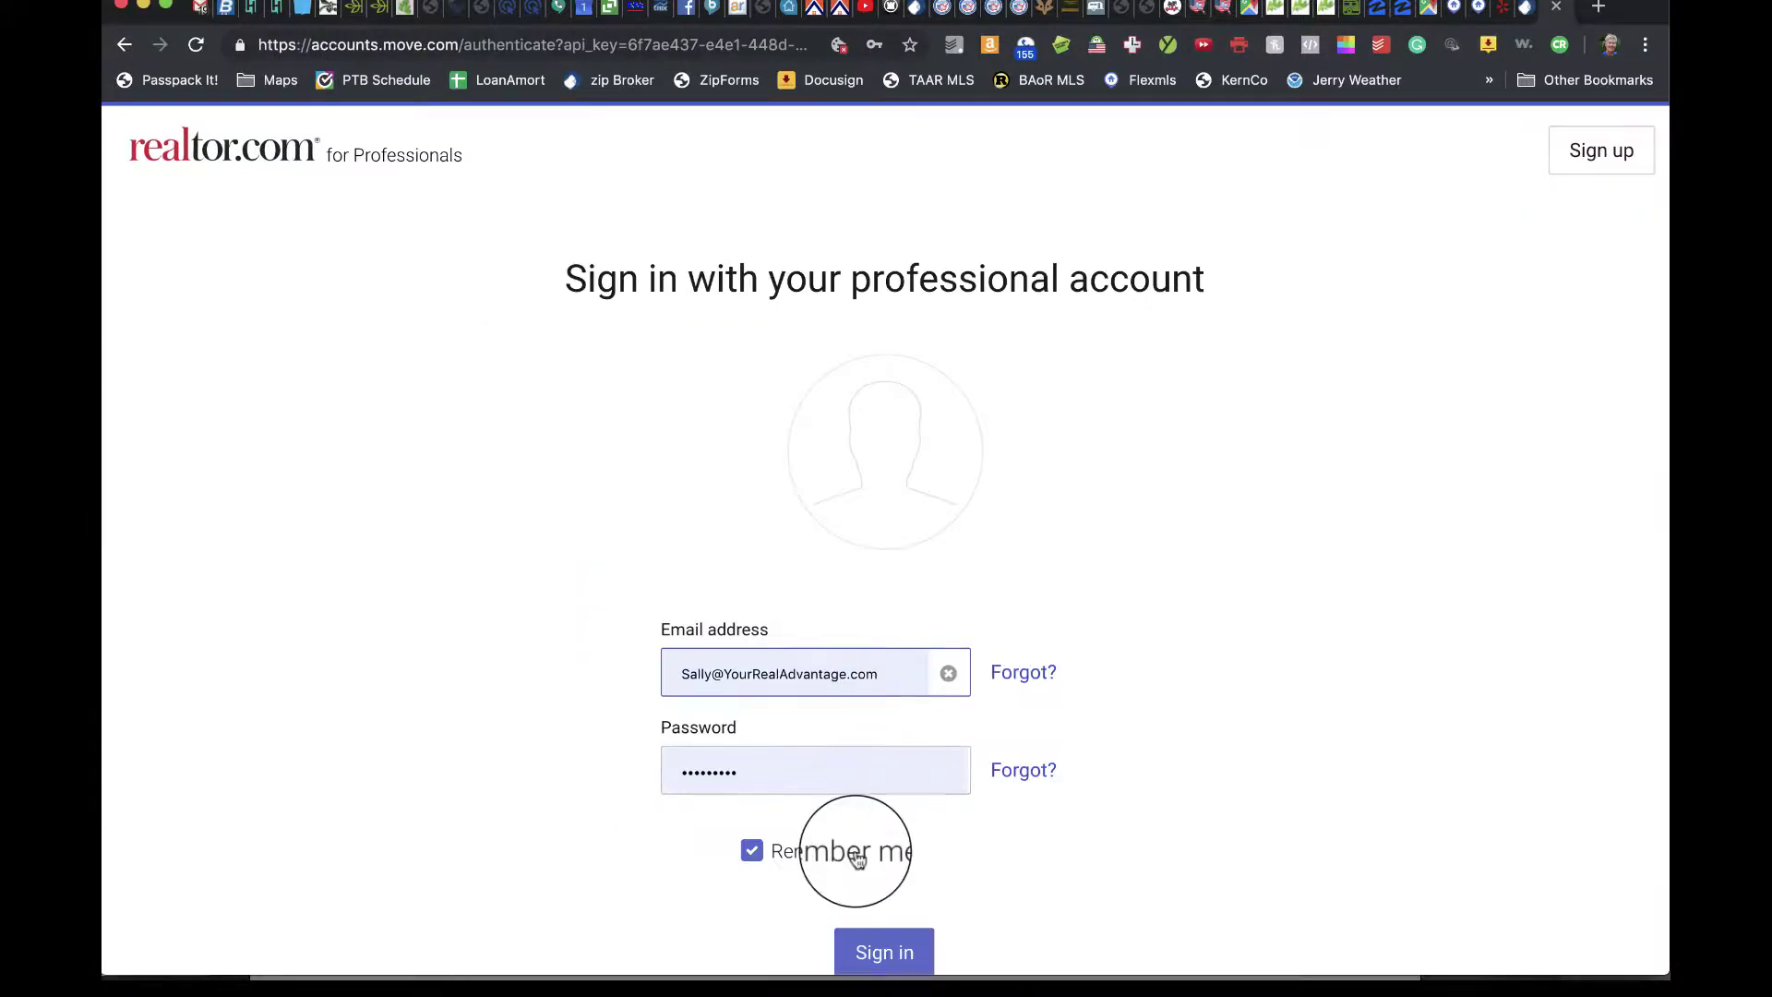
scroll(858, 849, "down", 4)
left_click(886, 635)
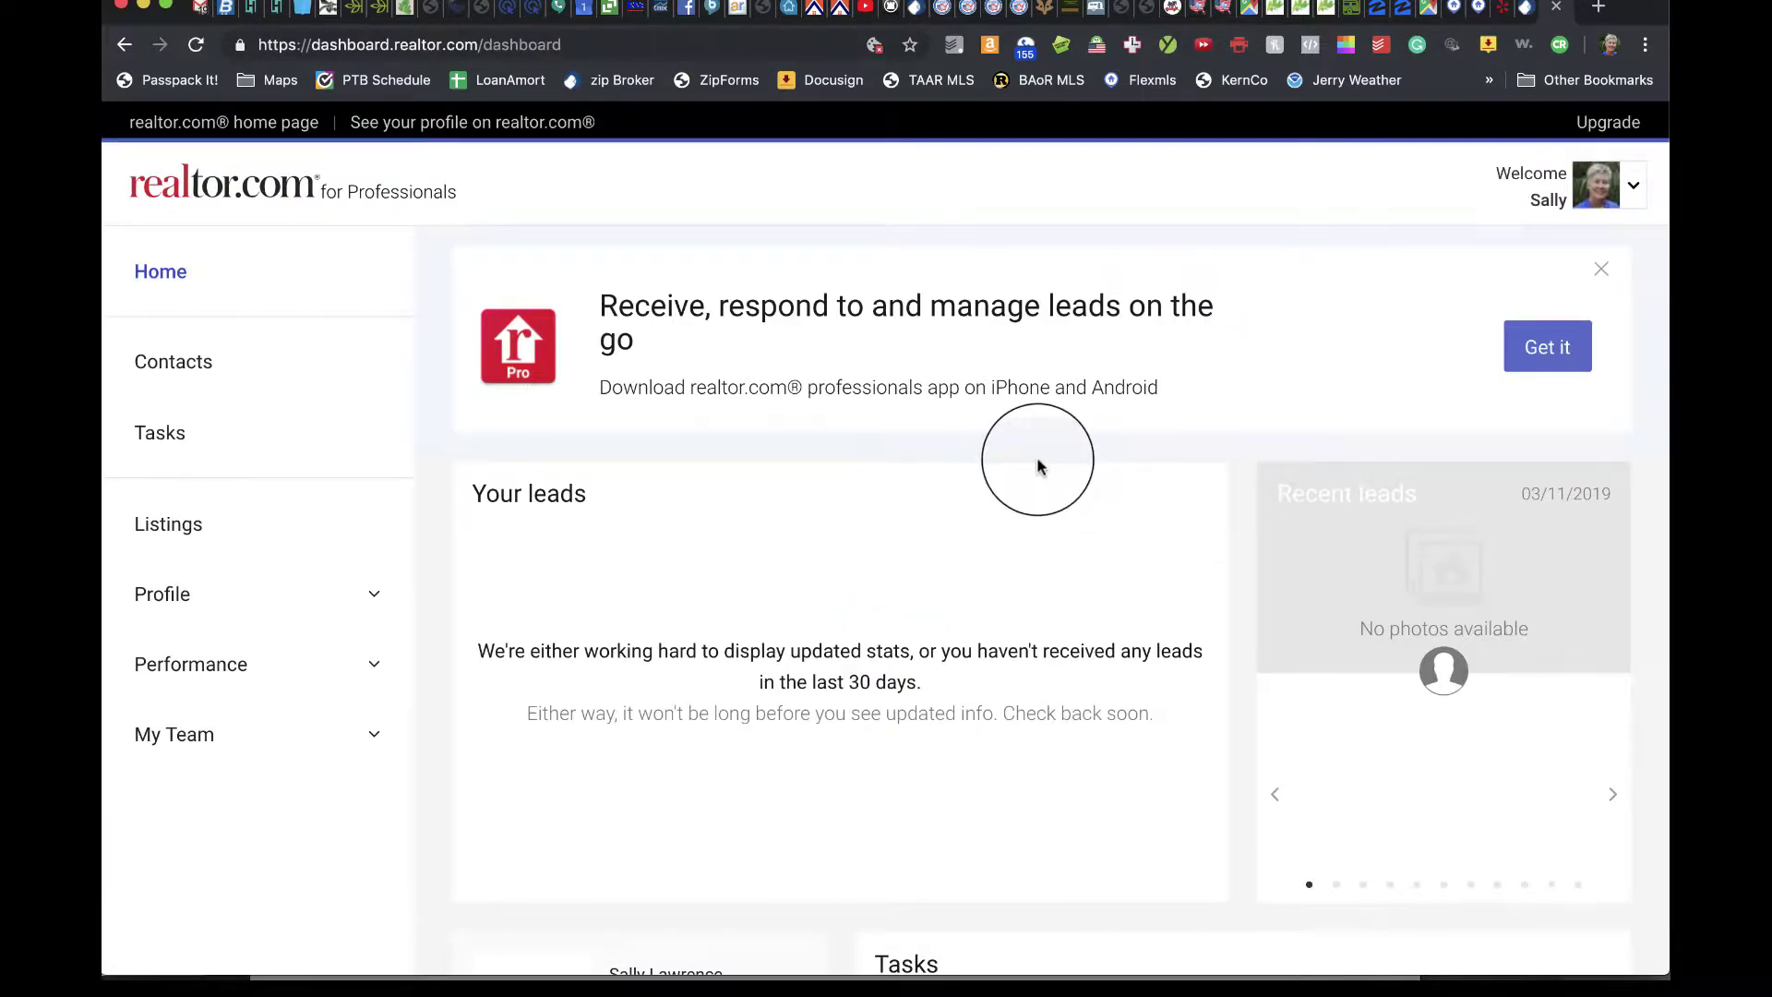
left_click(157, 528)
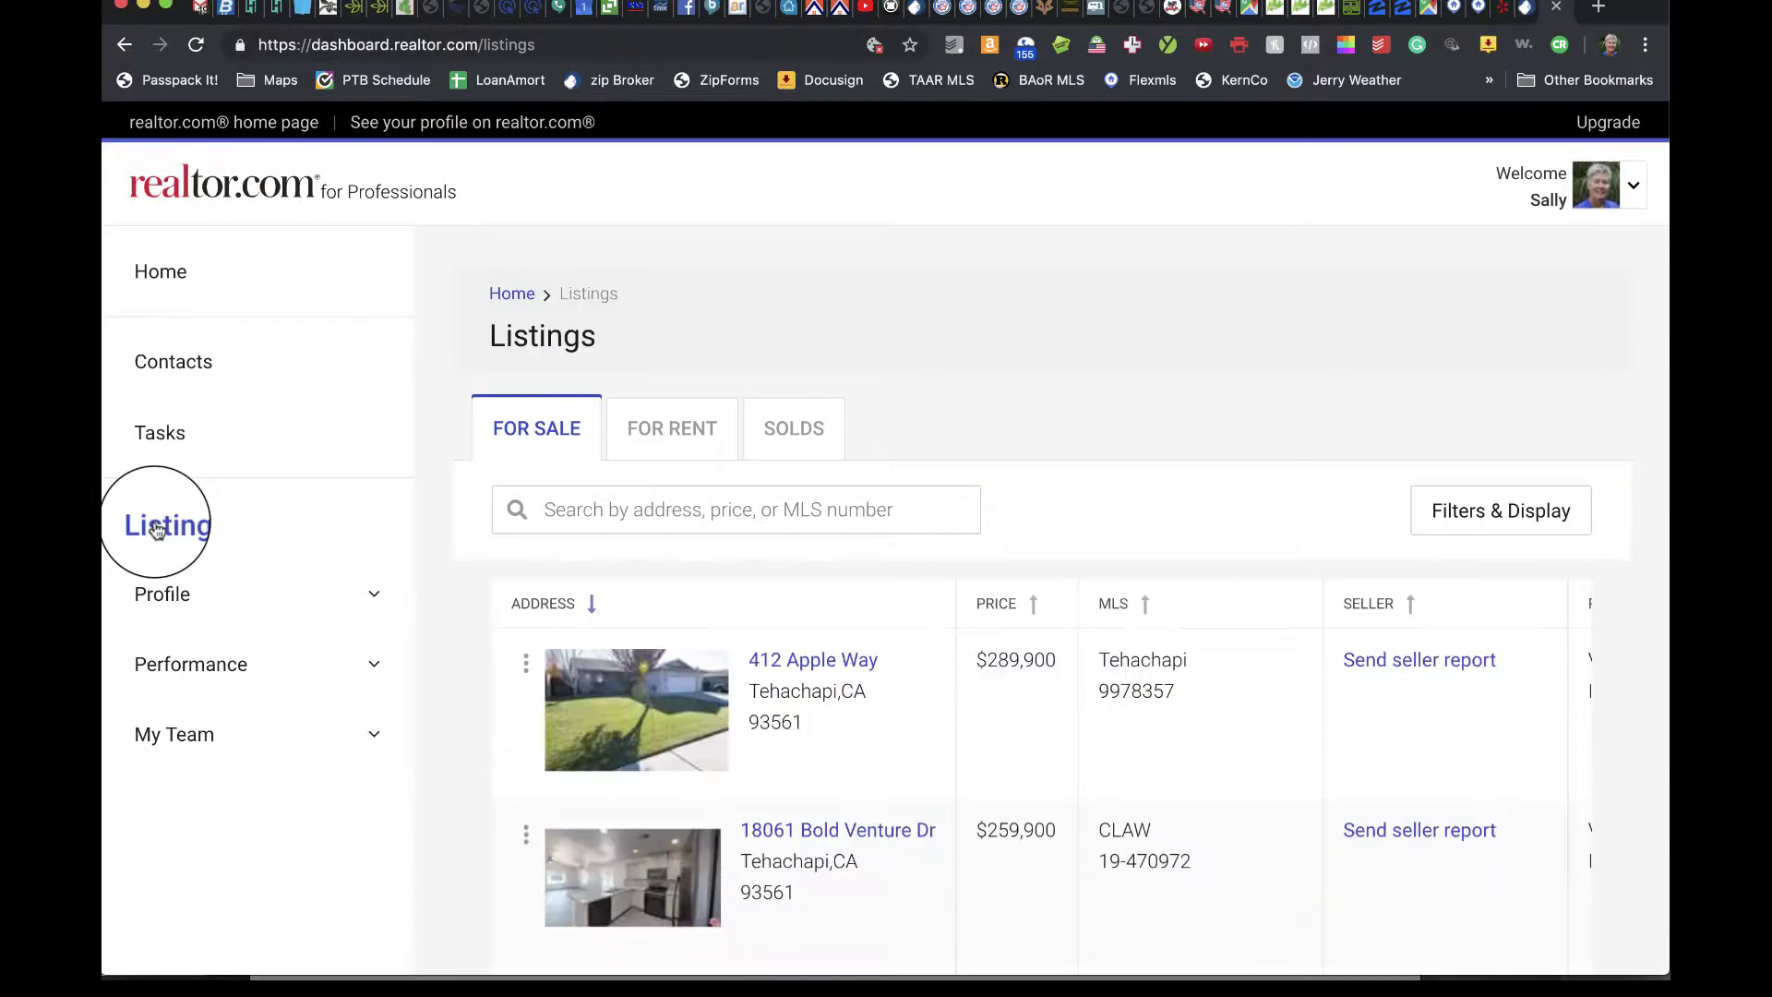
scroll(749, 817, "down", 6)
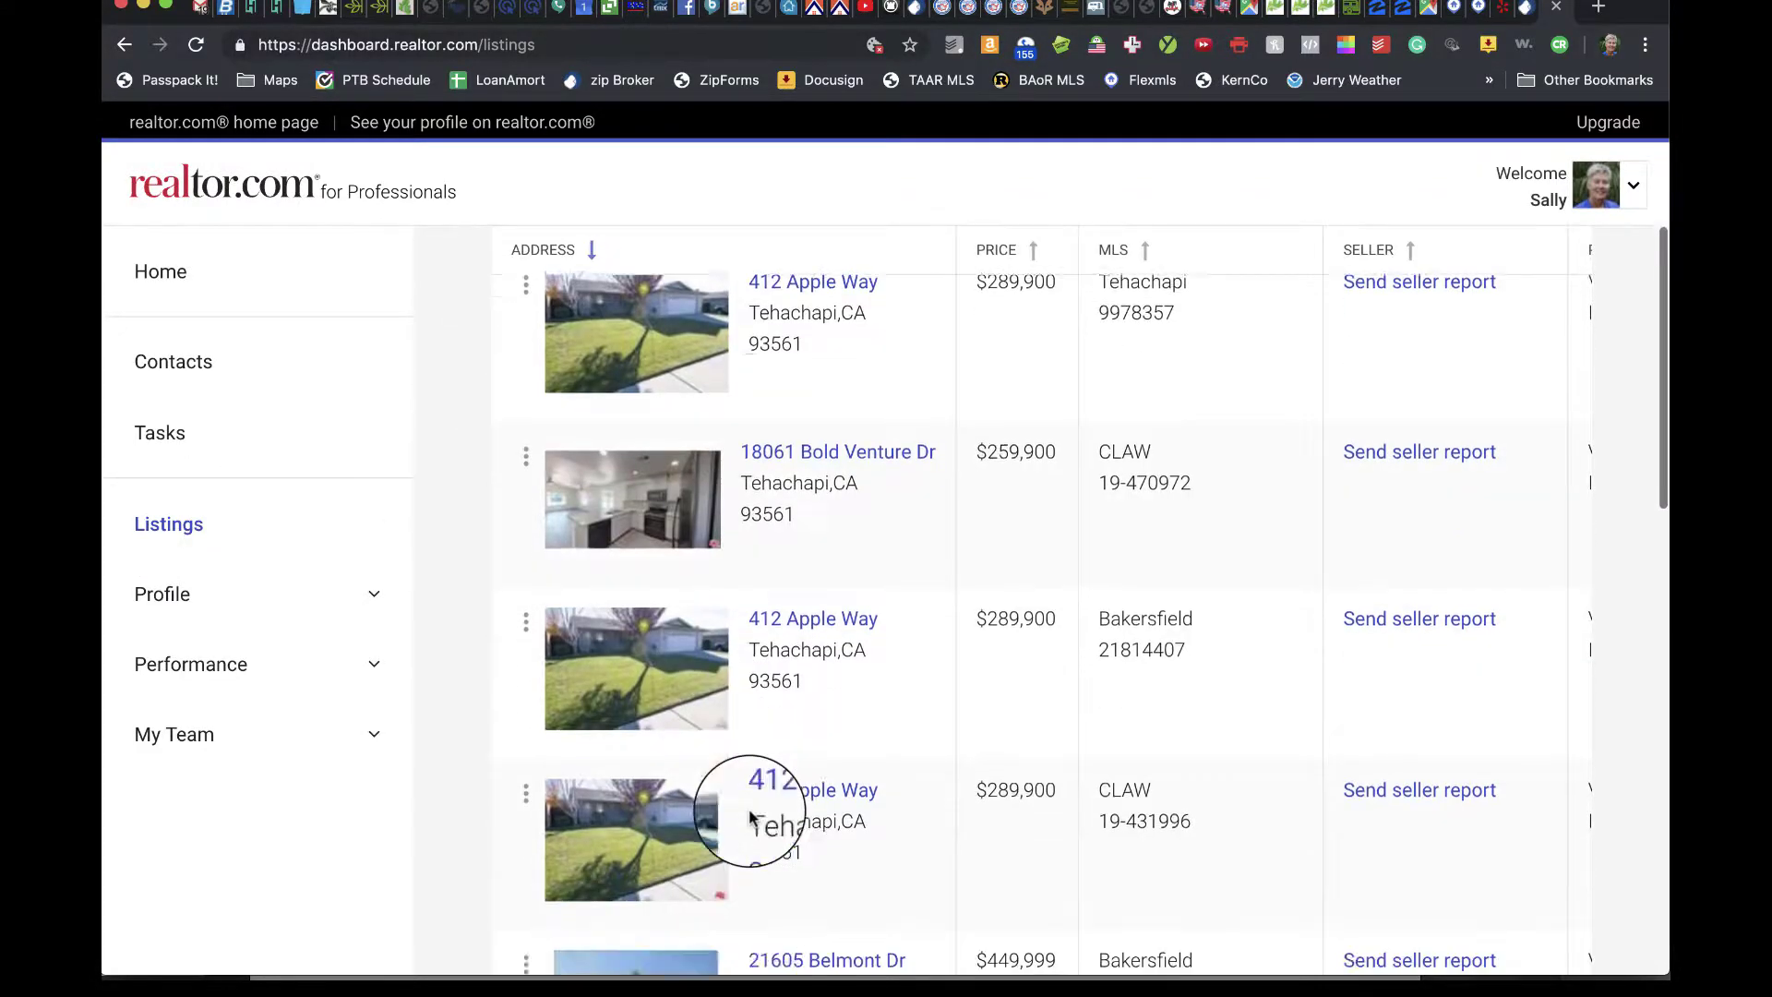
scroll(750, 817, "down", 10)
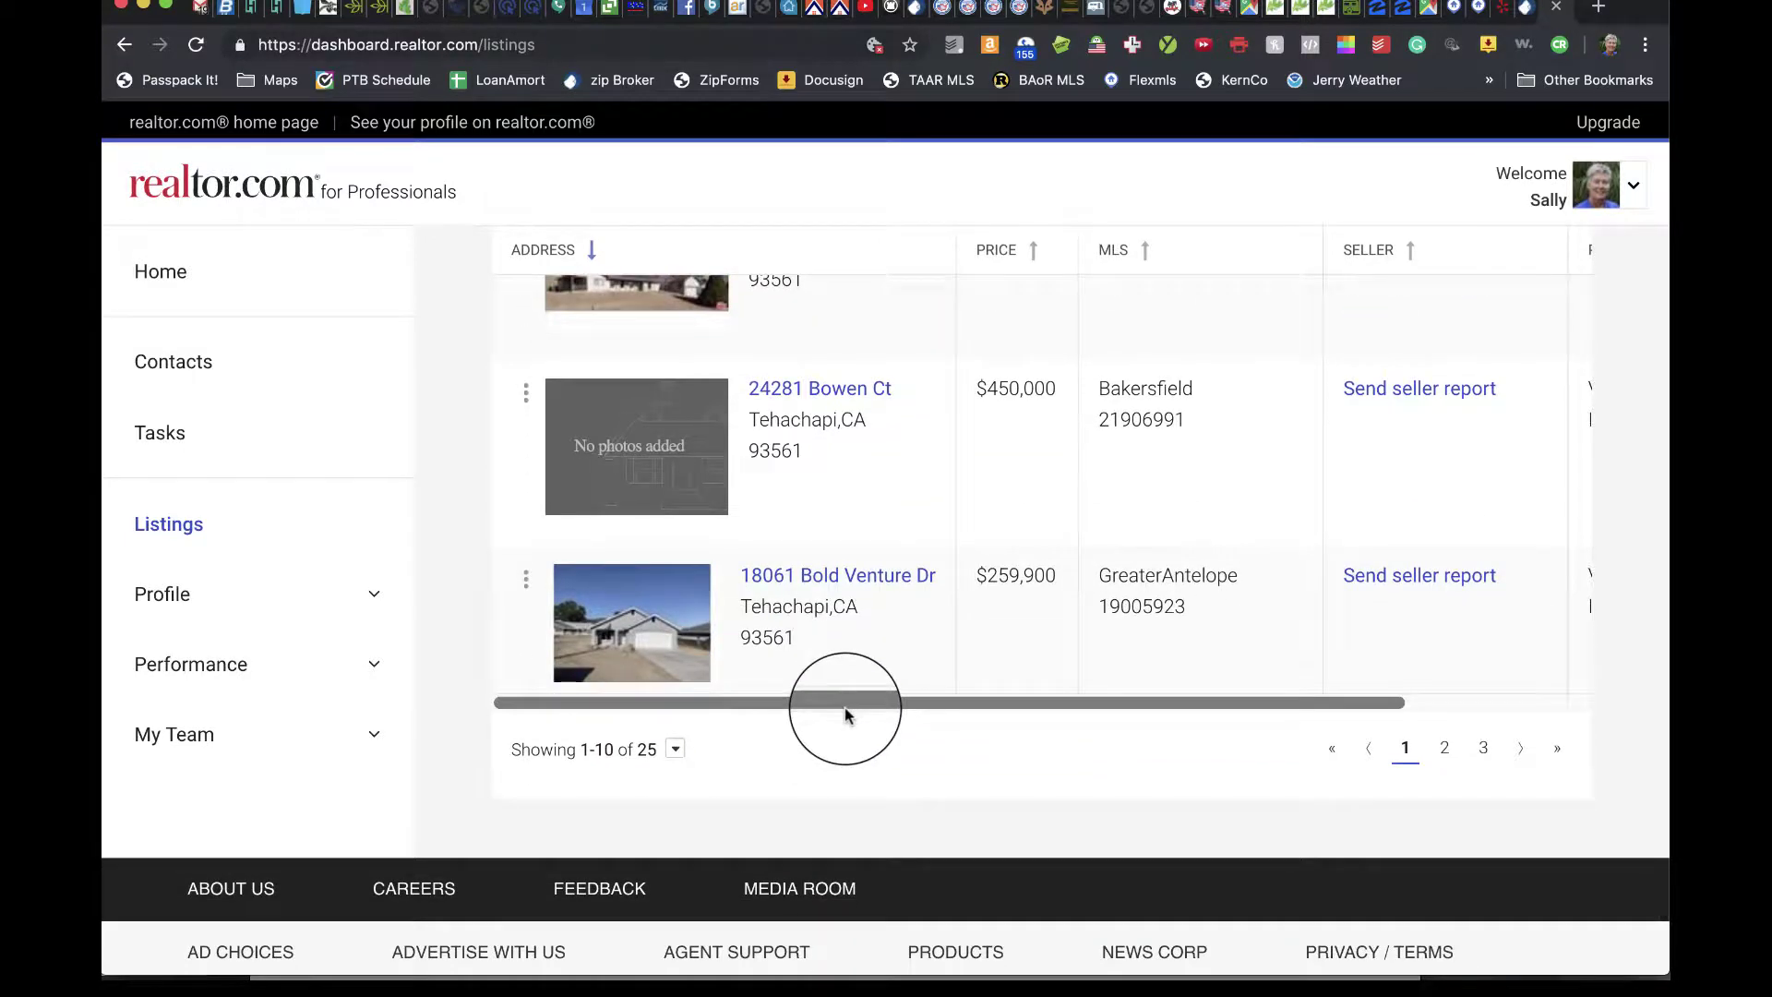
scroll(844, 707, "up", 15)
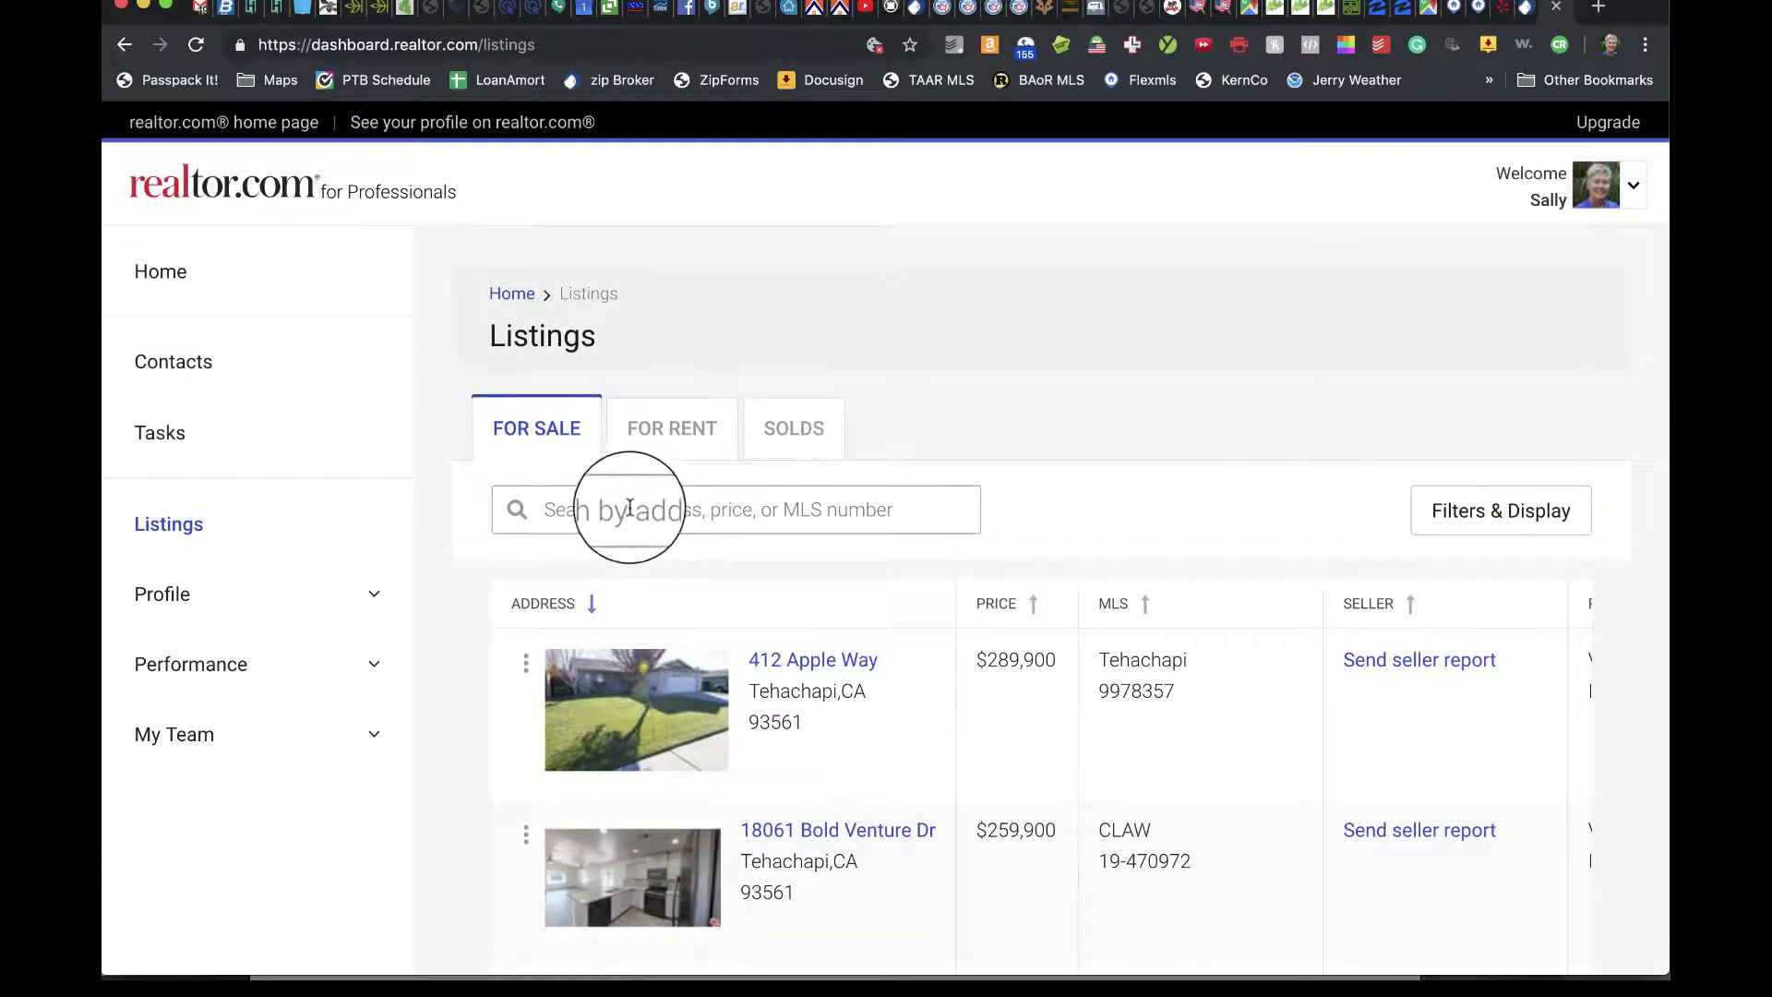
left_click(629, 508)
type("24")
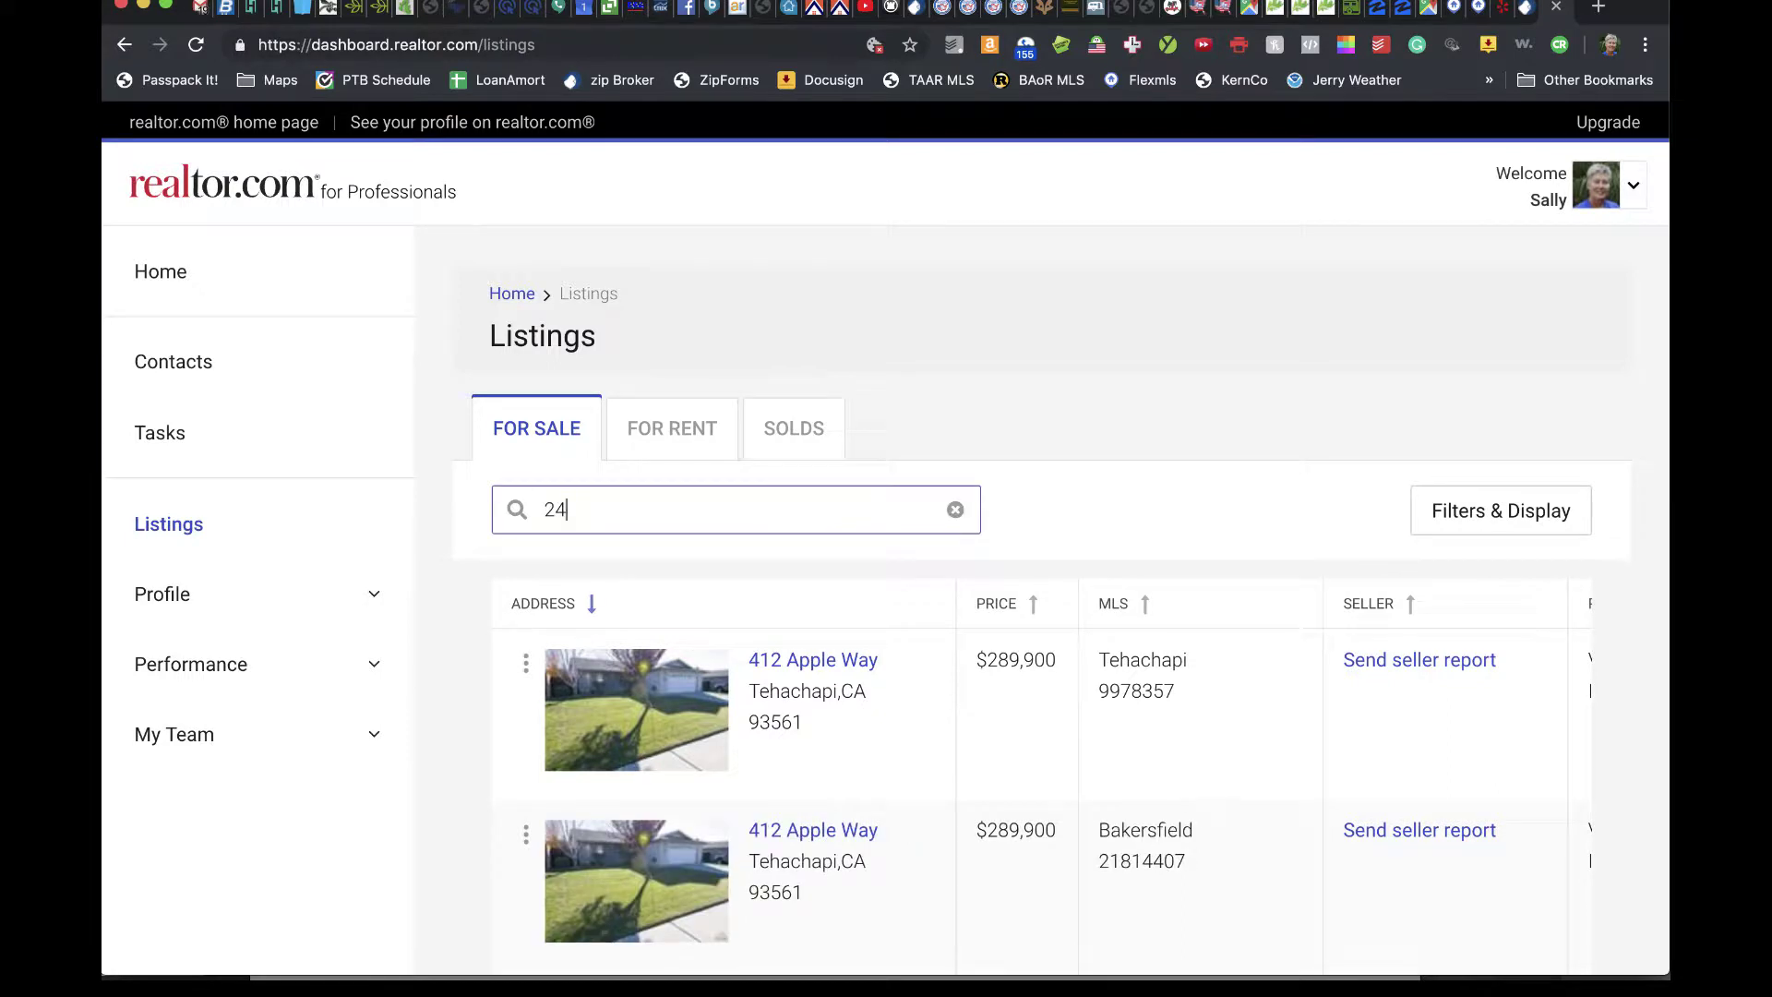
type("2")
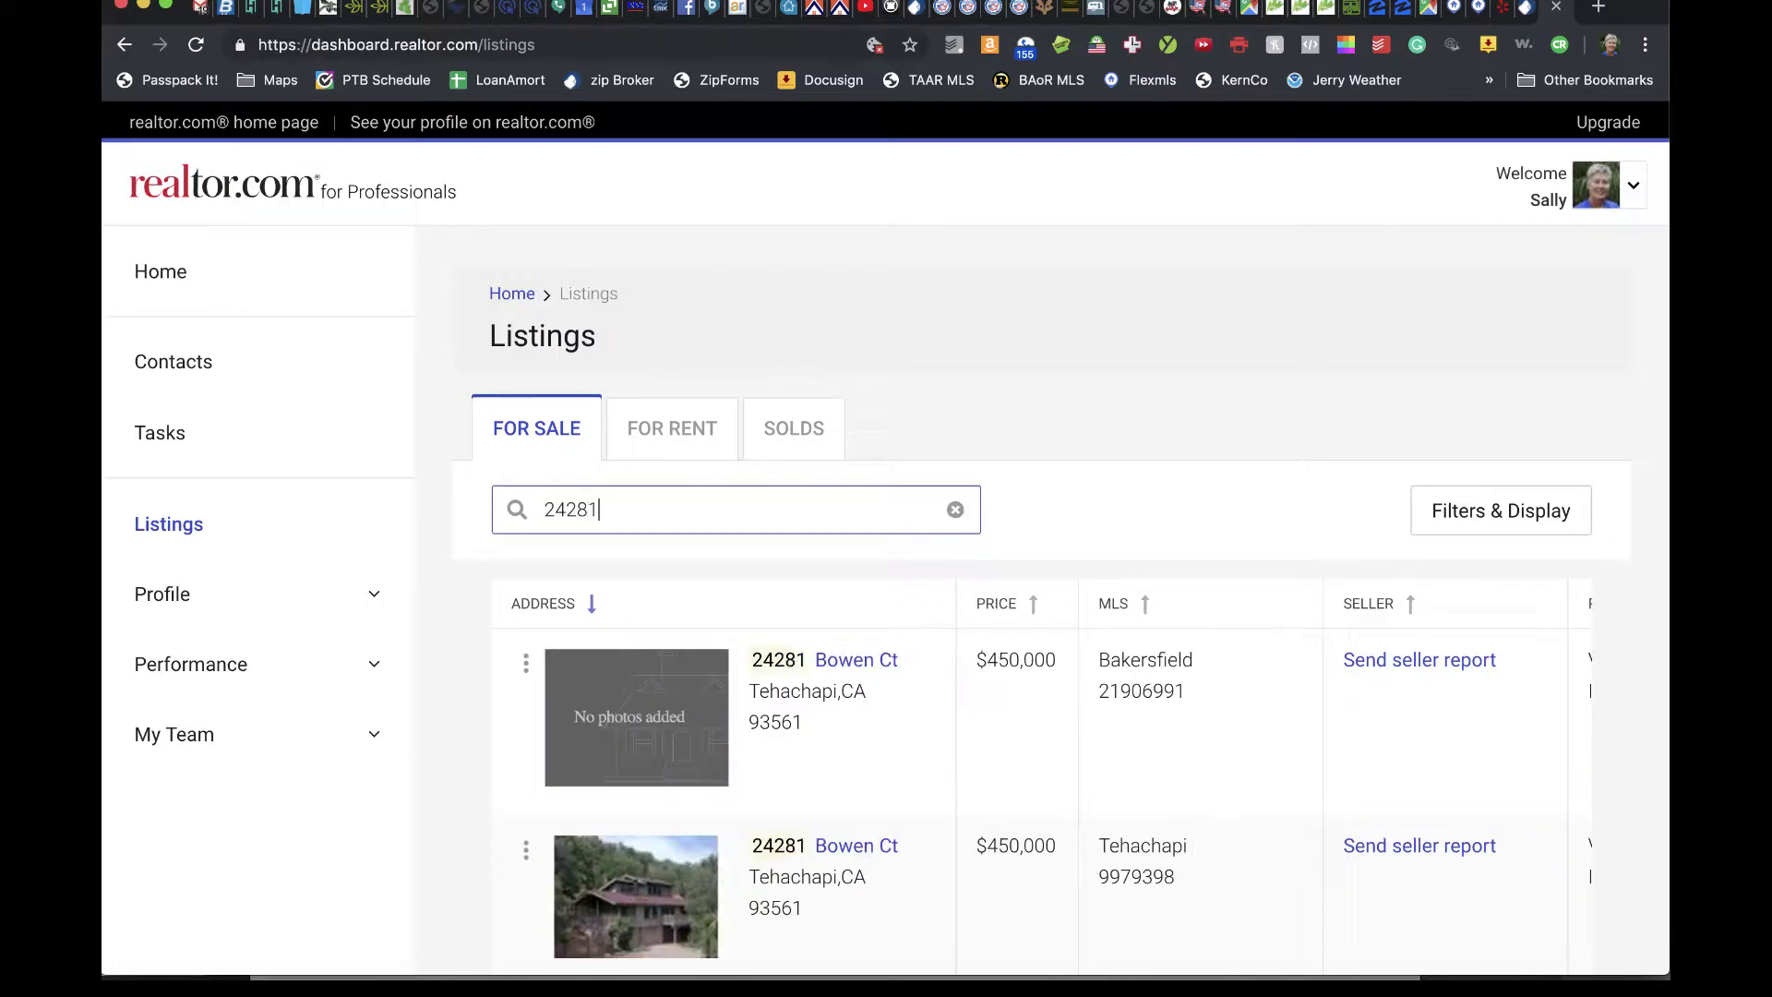
type("81")
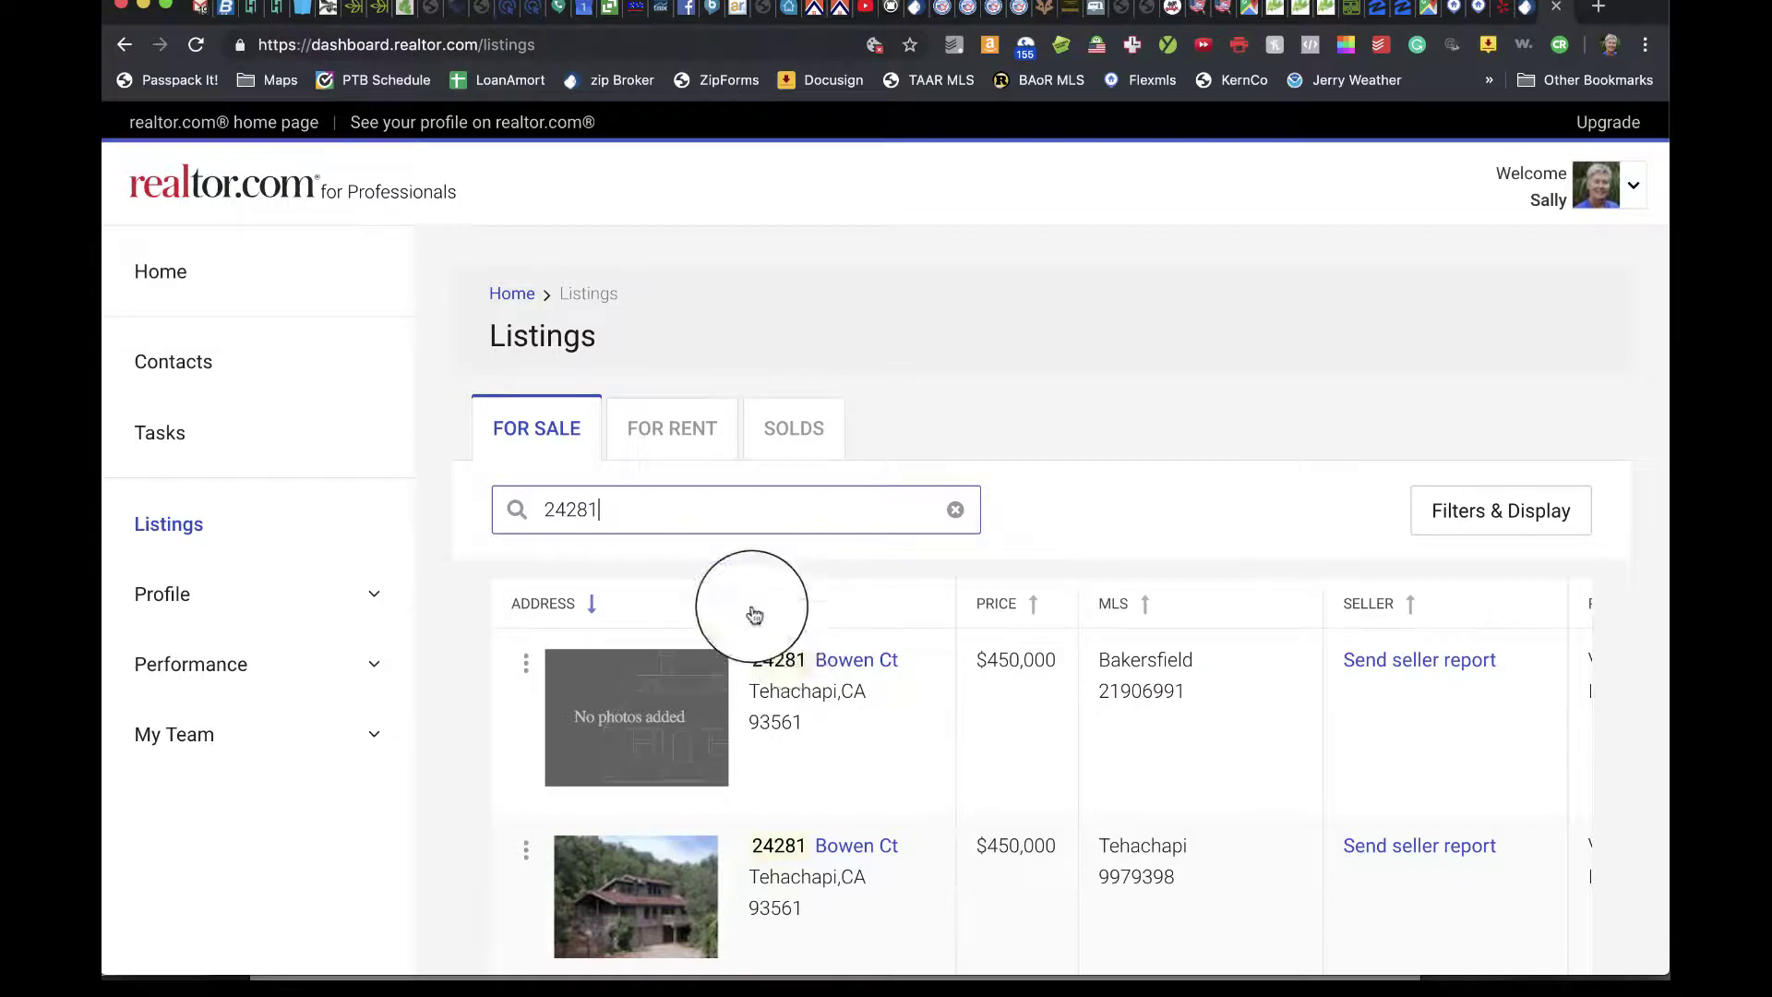
scroll(887, 774, "down", 5)
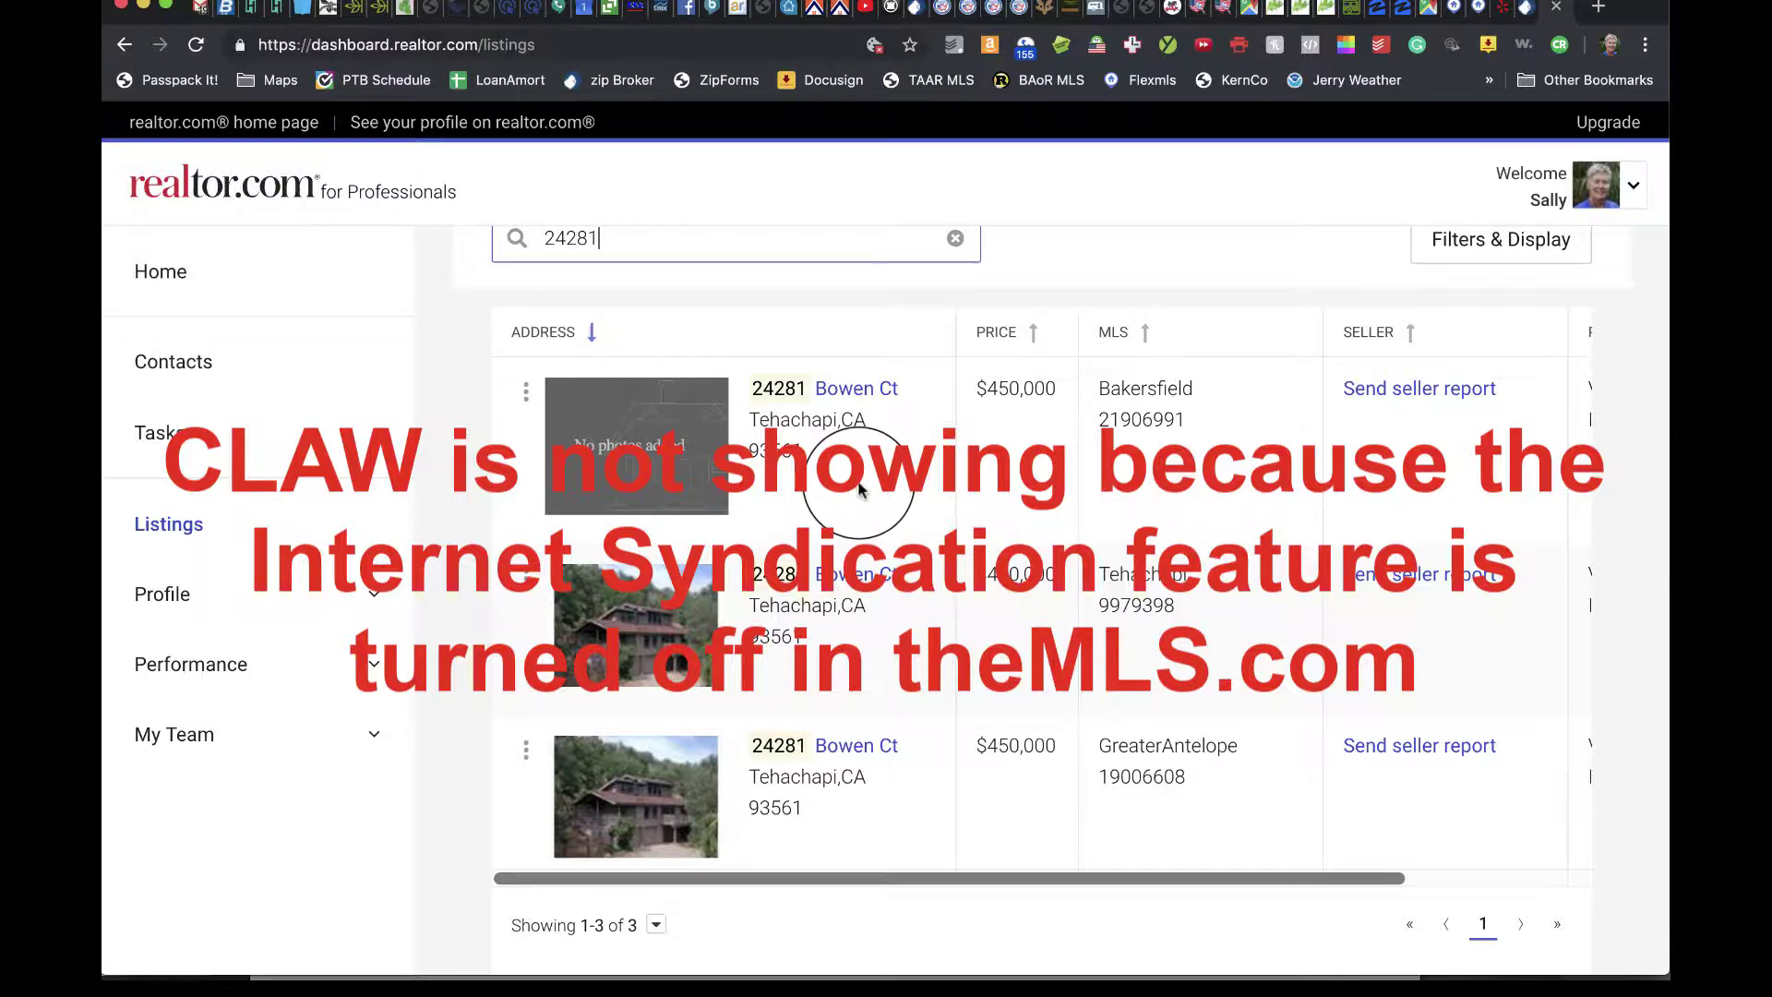
Open the $450,000 Bowen Ct listing's photos and request to unlock and manage them.
left_click(845, 493)
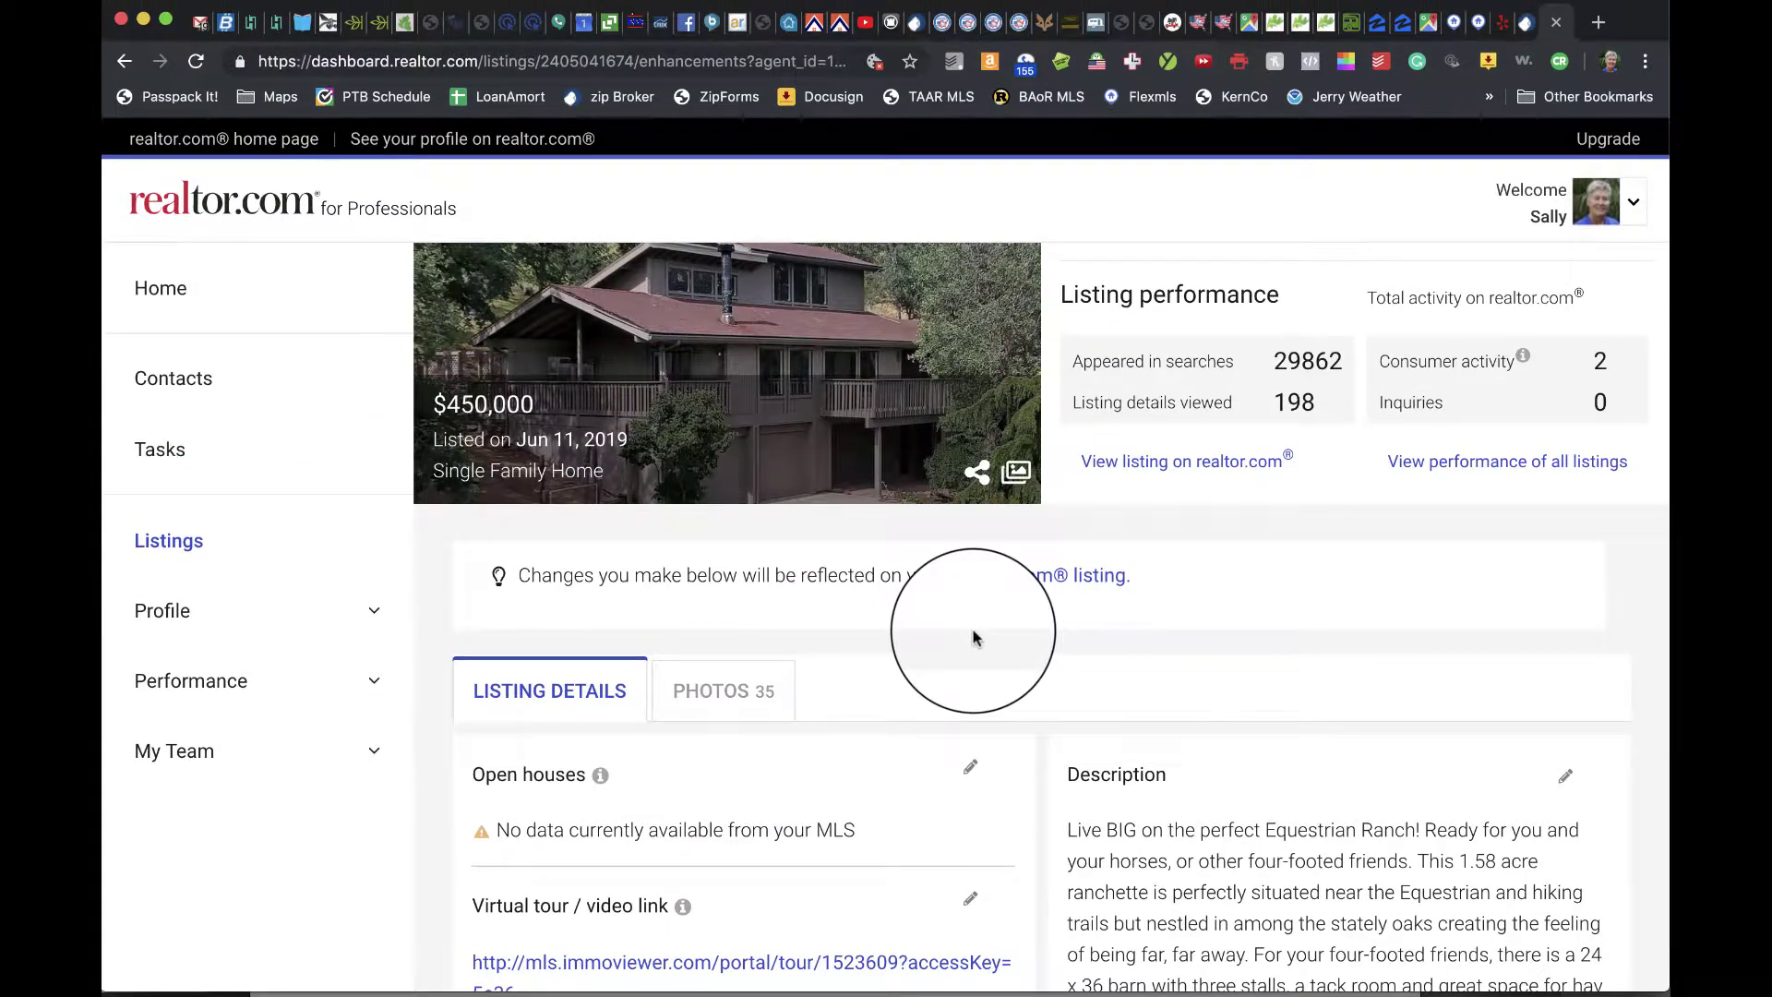
left_click(730, 698)
scroll(738, 738, "down", 3)
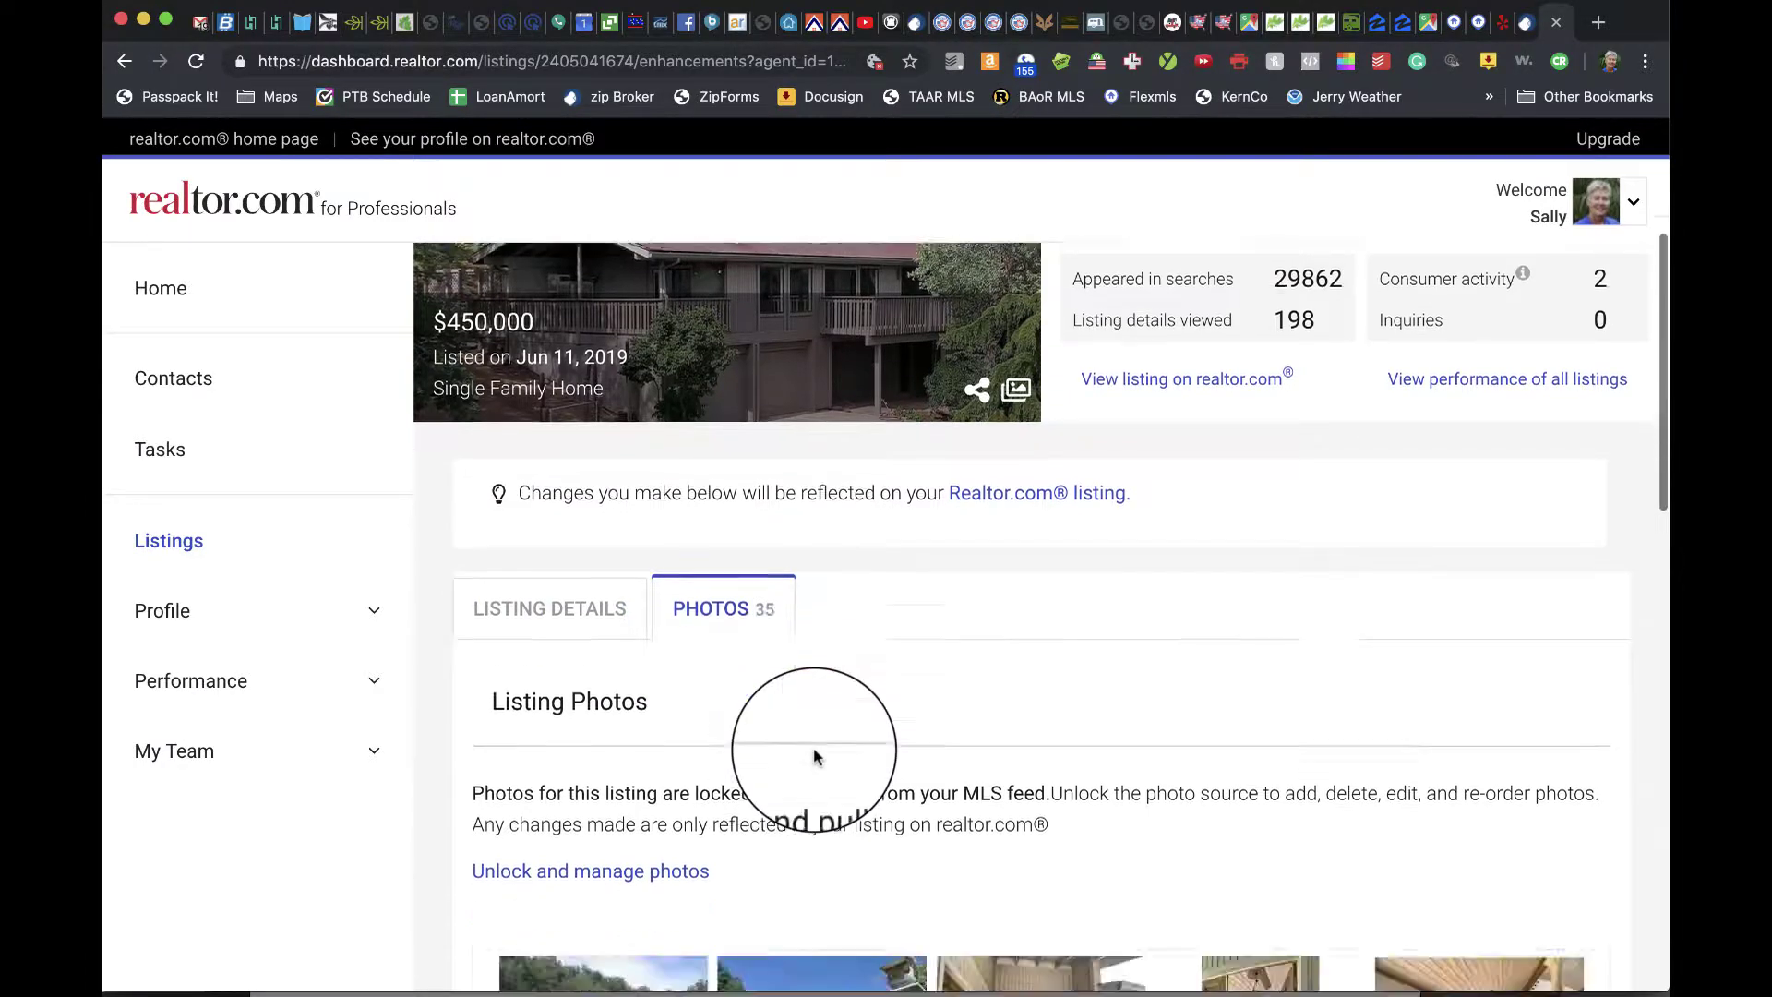
scroll(502, 766, "down", 2)
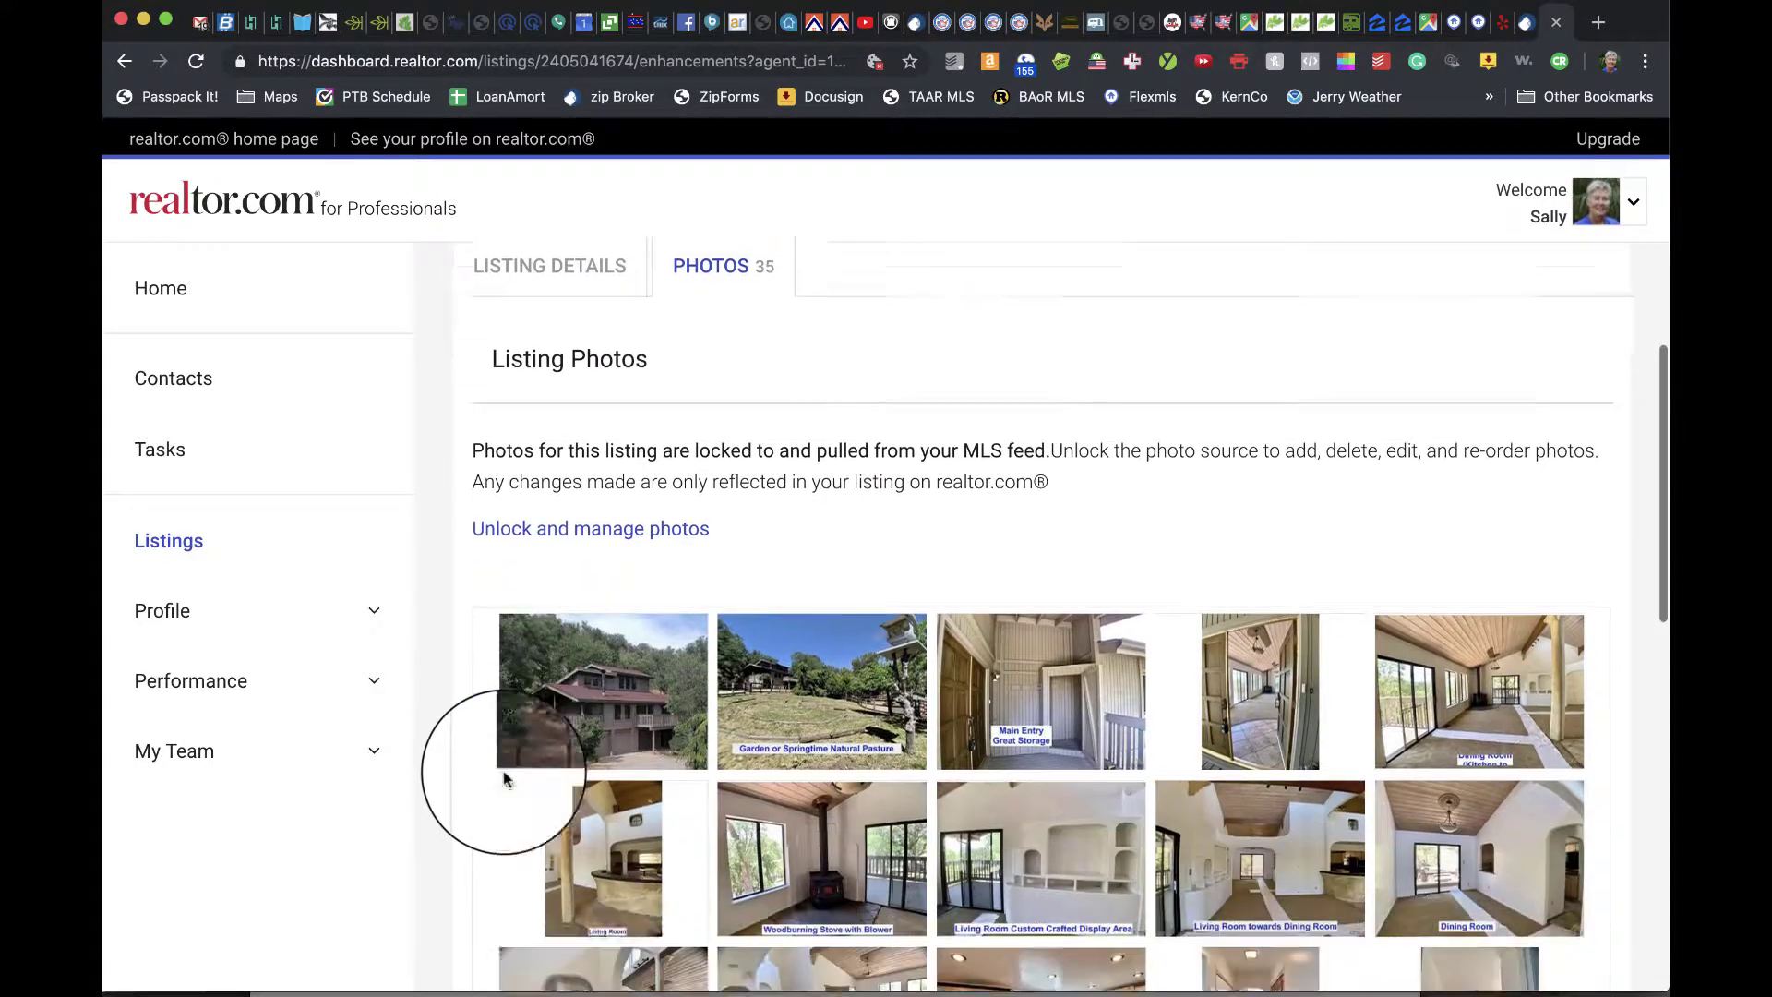
left_click(549, 495)
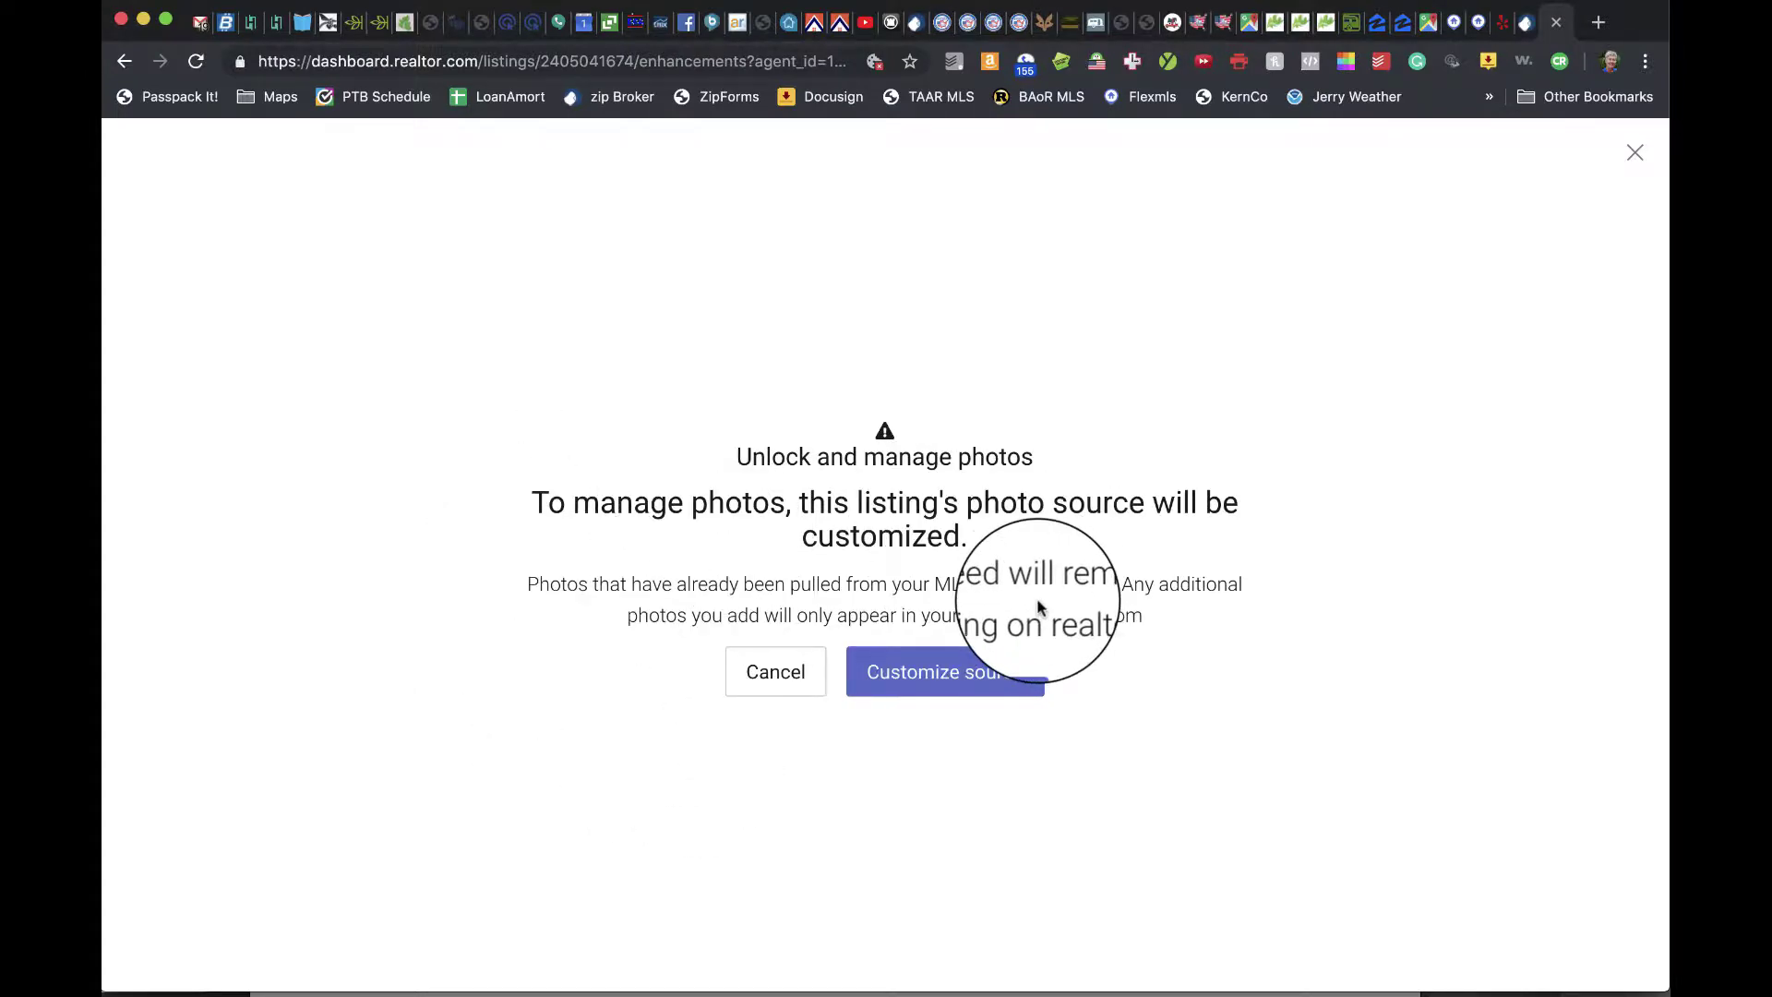
Customize the photo source and try uploading all new photo files, refused at 100 photos.
left_click(978, 676)
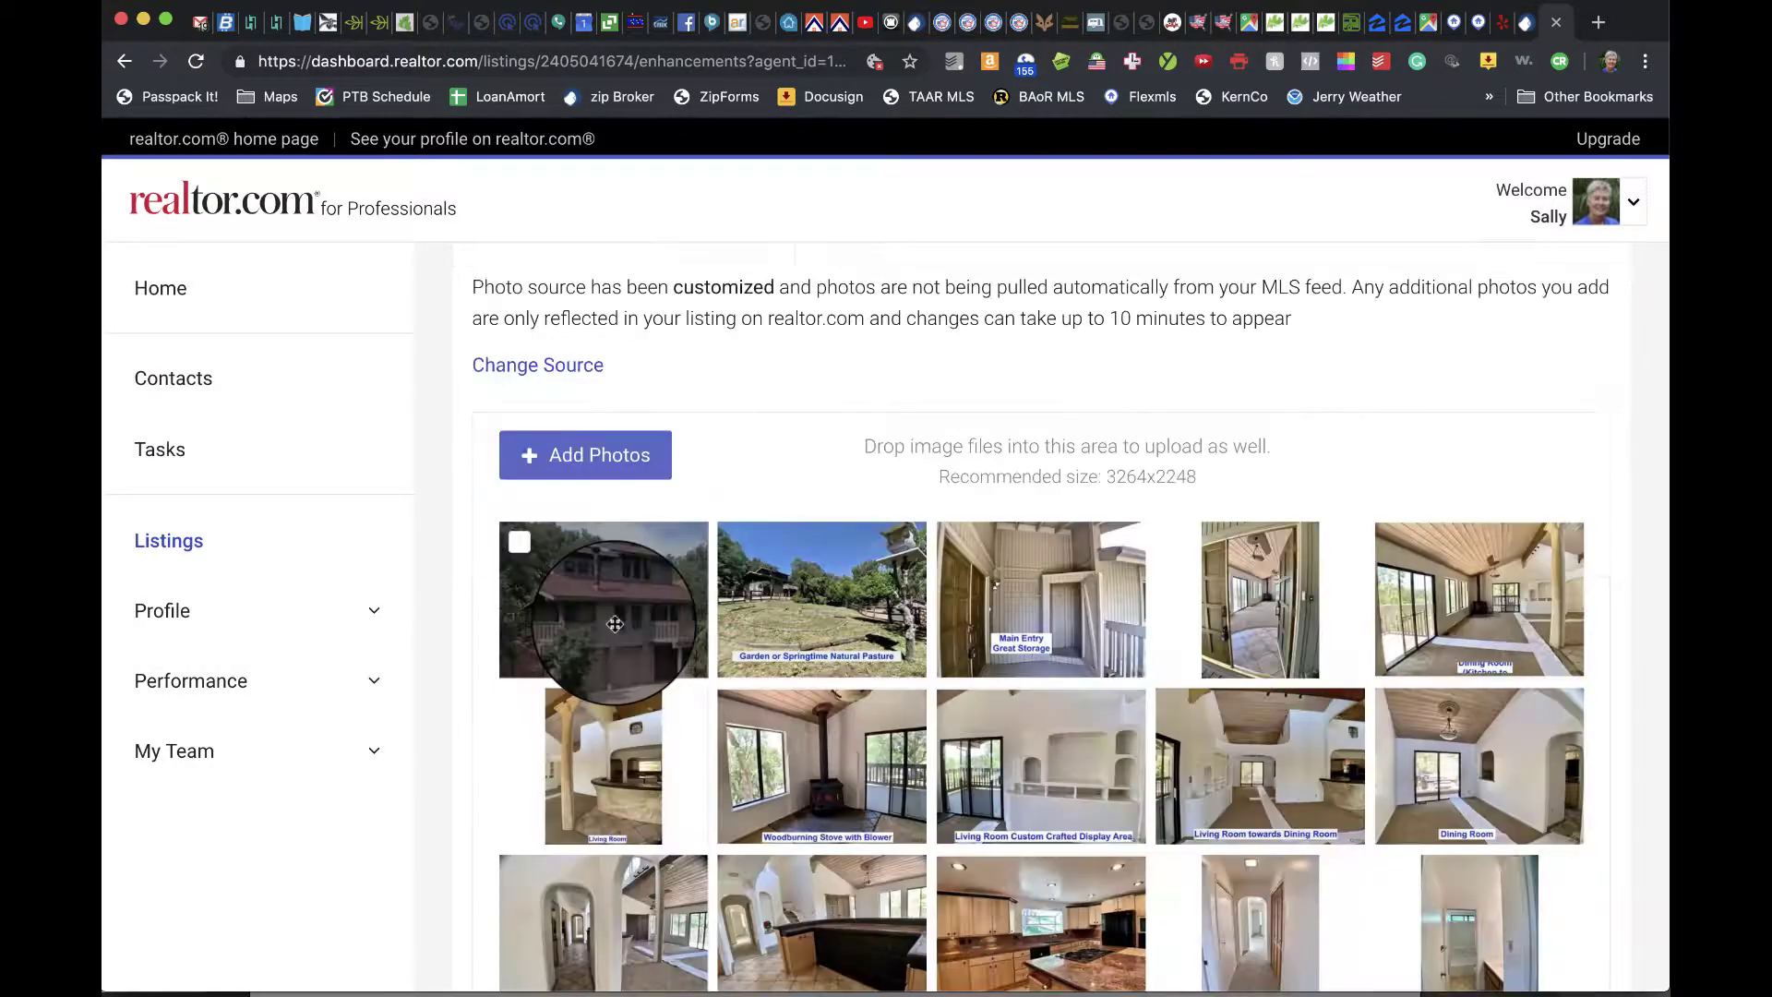
left_click(598, 455)
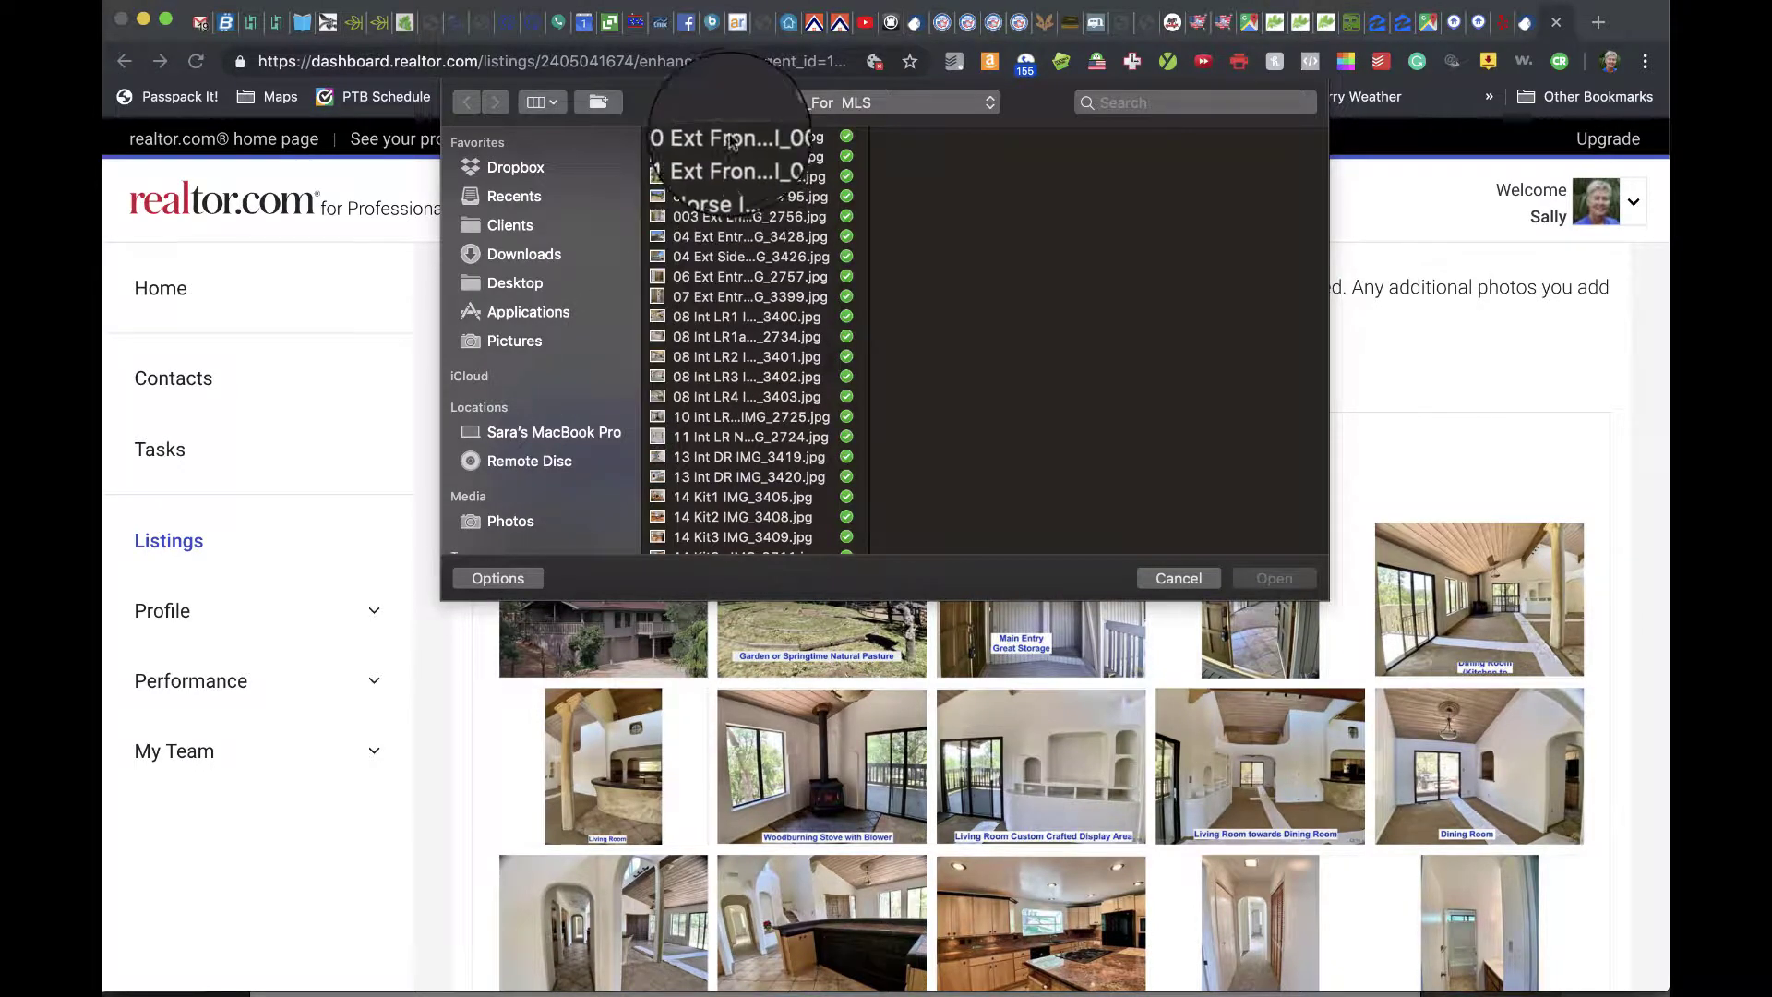
left_click(729, 138)
scroll(669, 433, "down", 15)
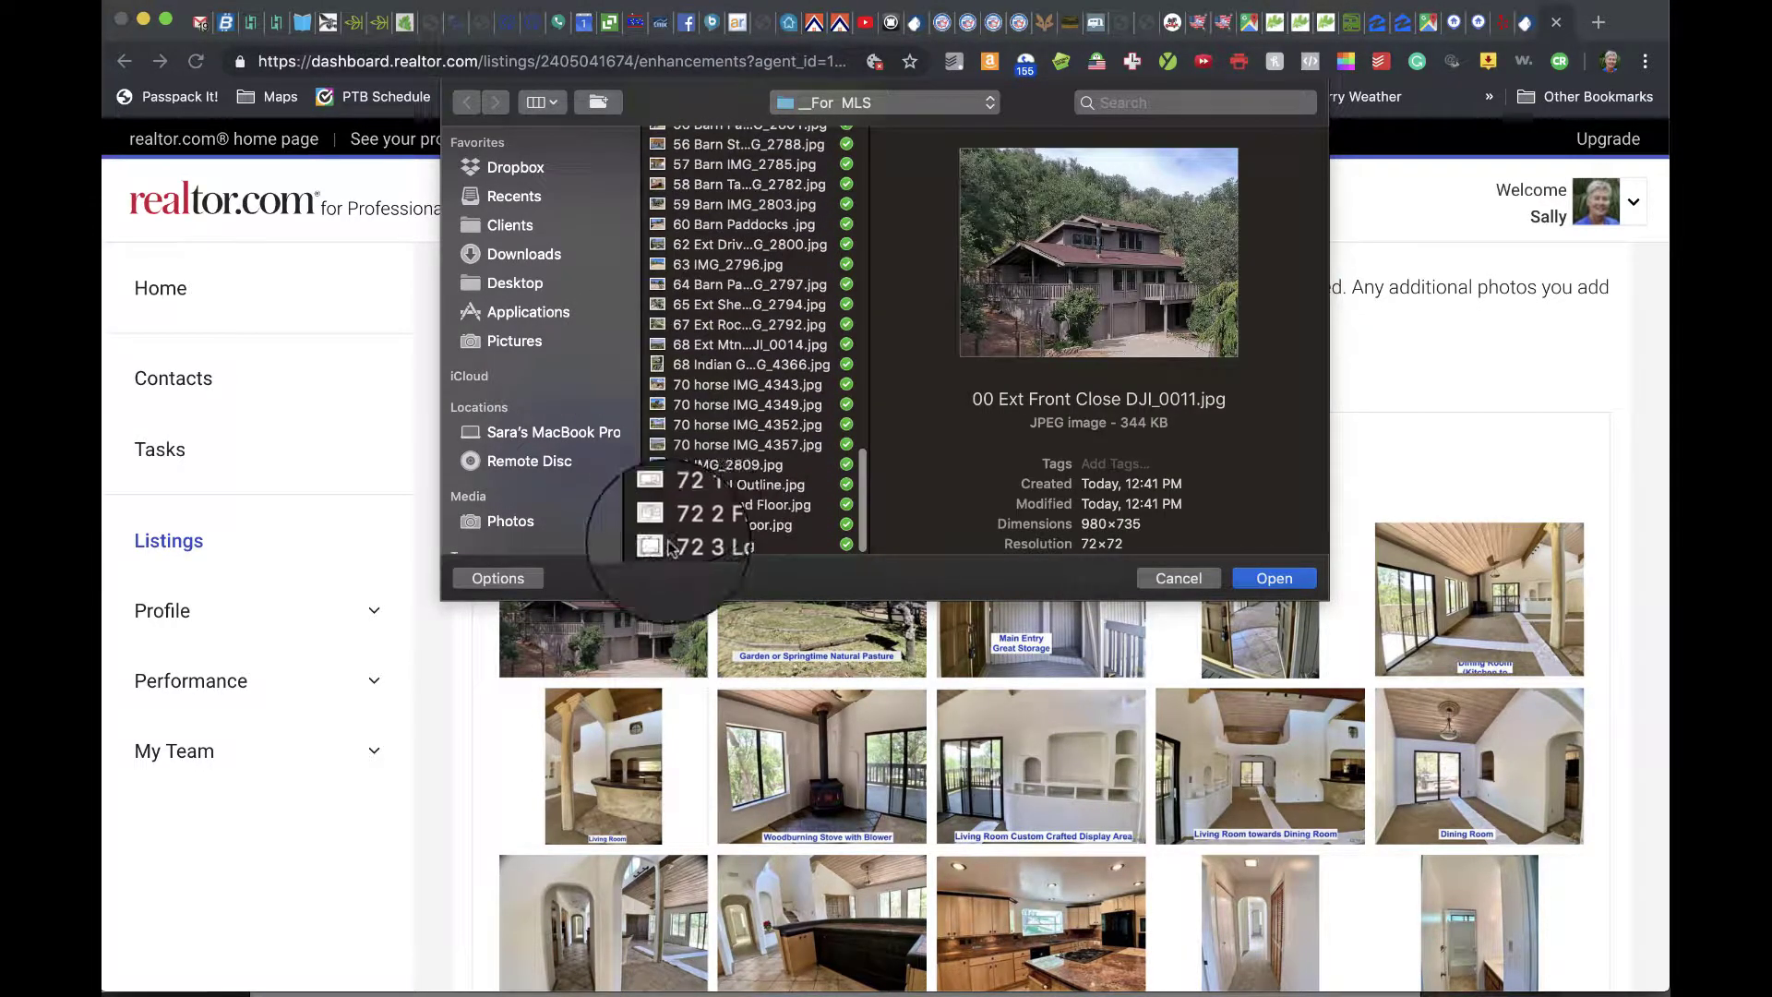
left_click(702, 547, "shift")
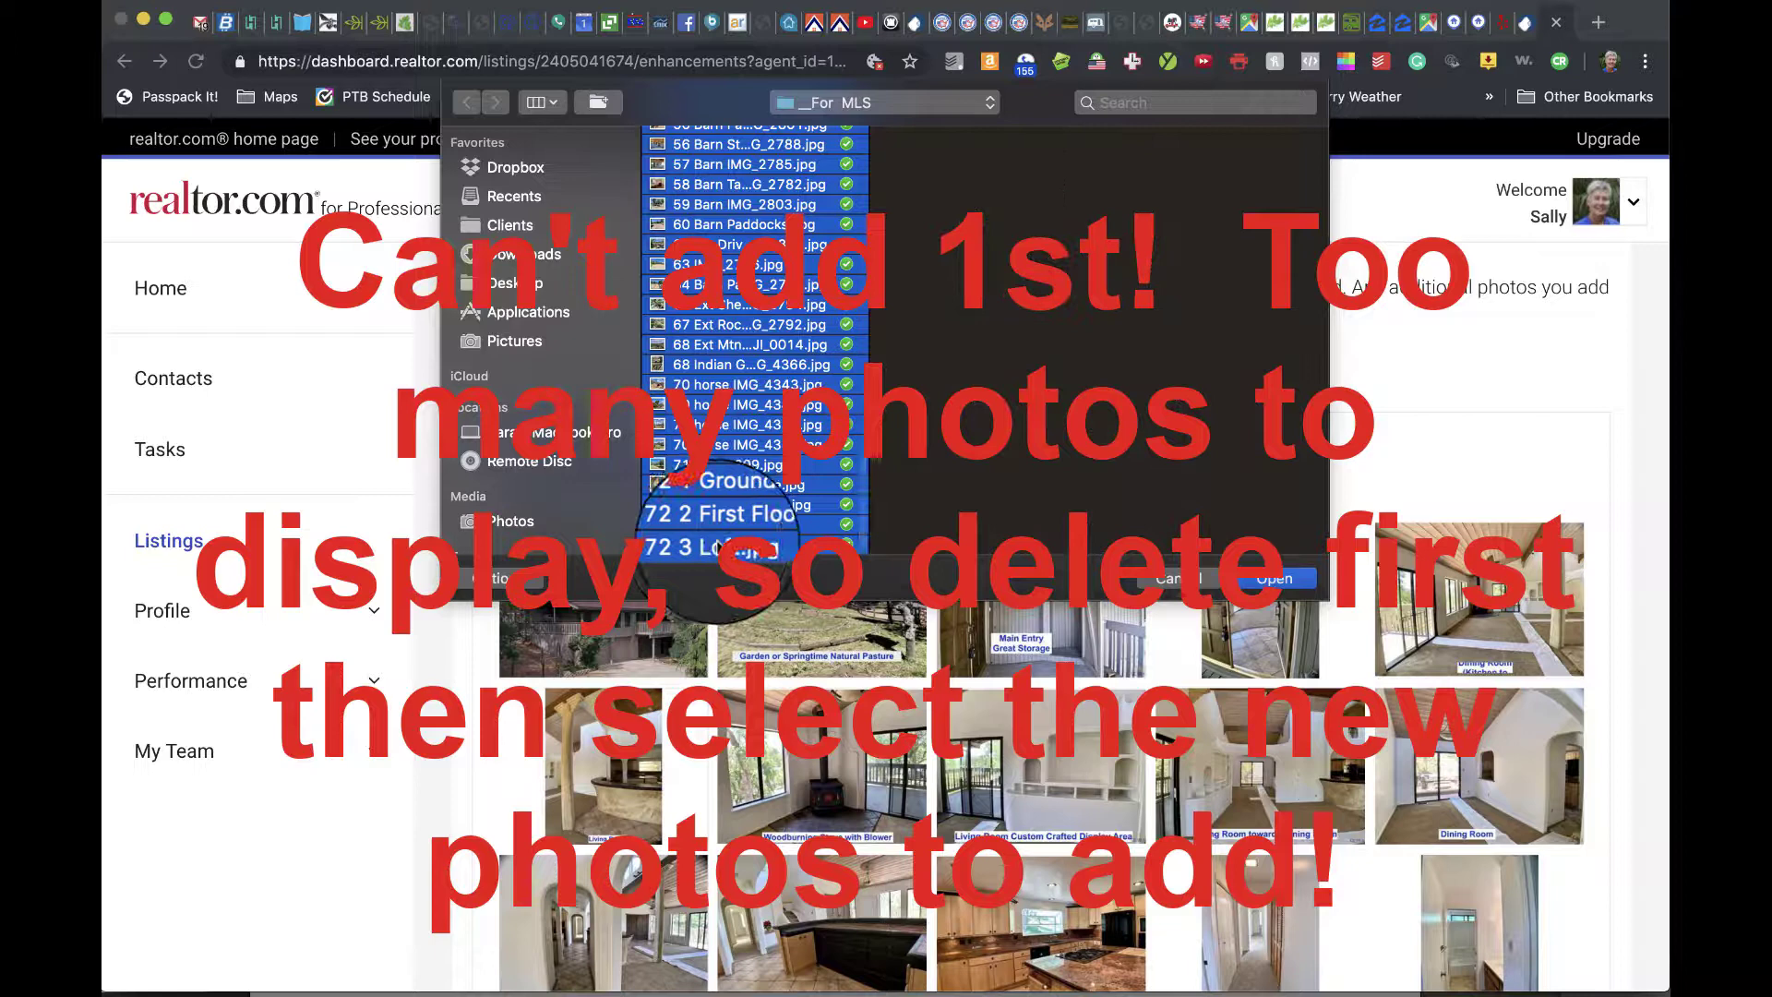
left_click(1281, 578)
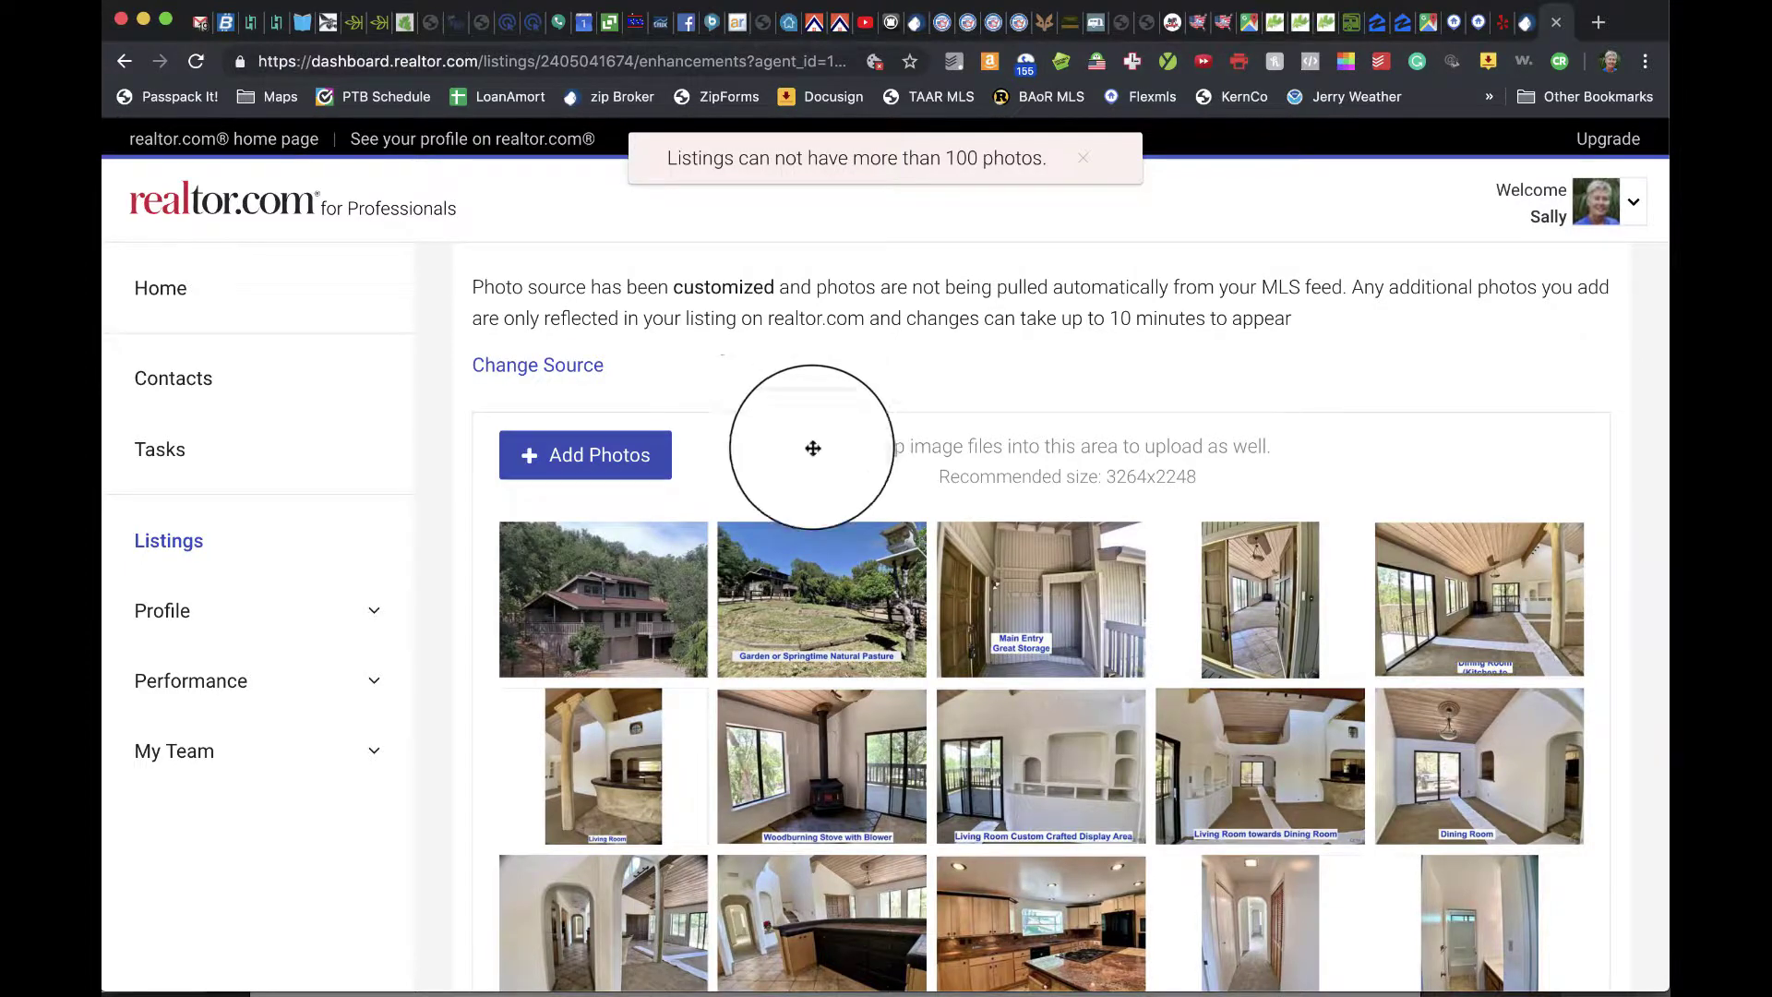
Select the first five old photos, including front exterior and pasture, and hit delete.
left_click(519, 543)
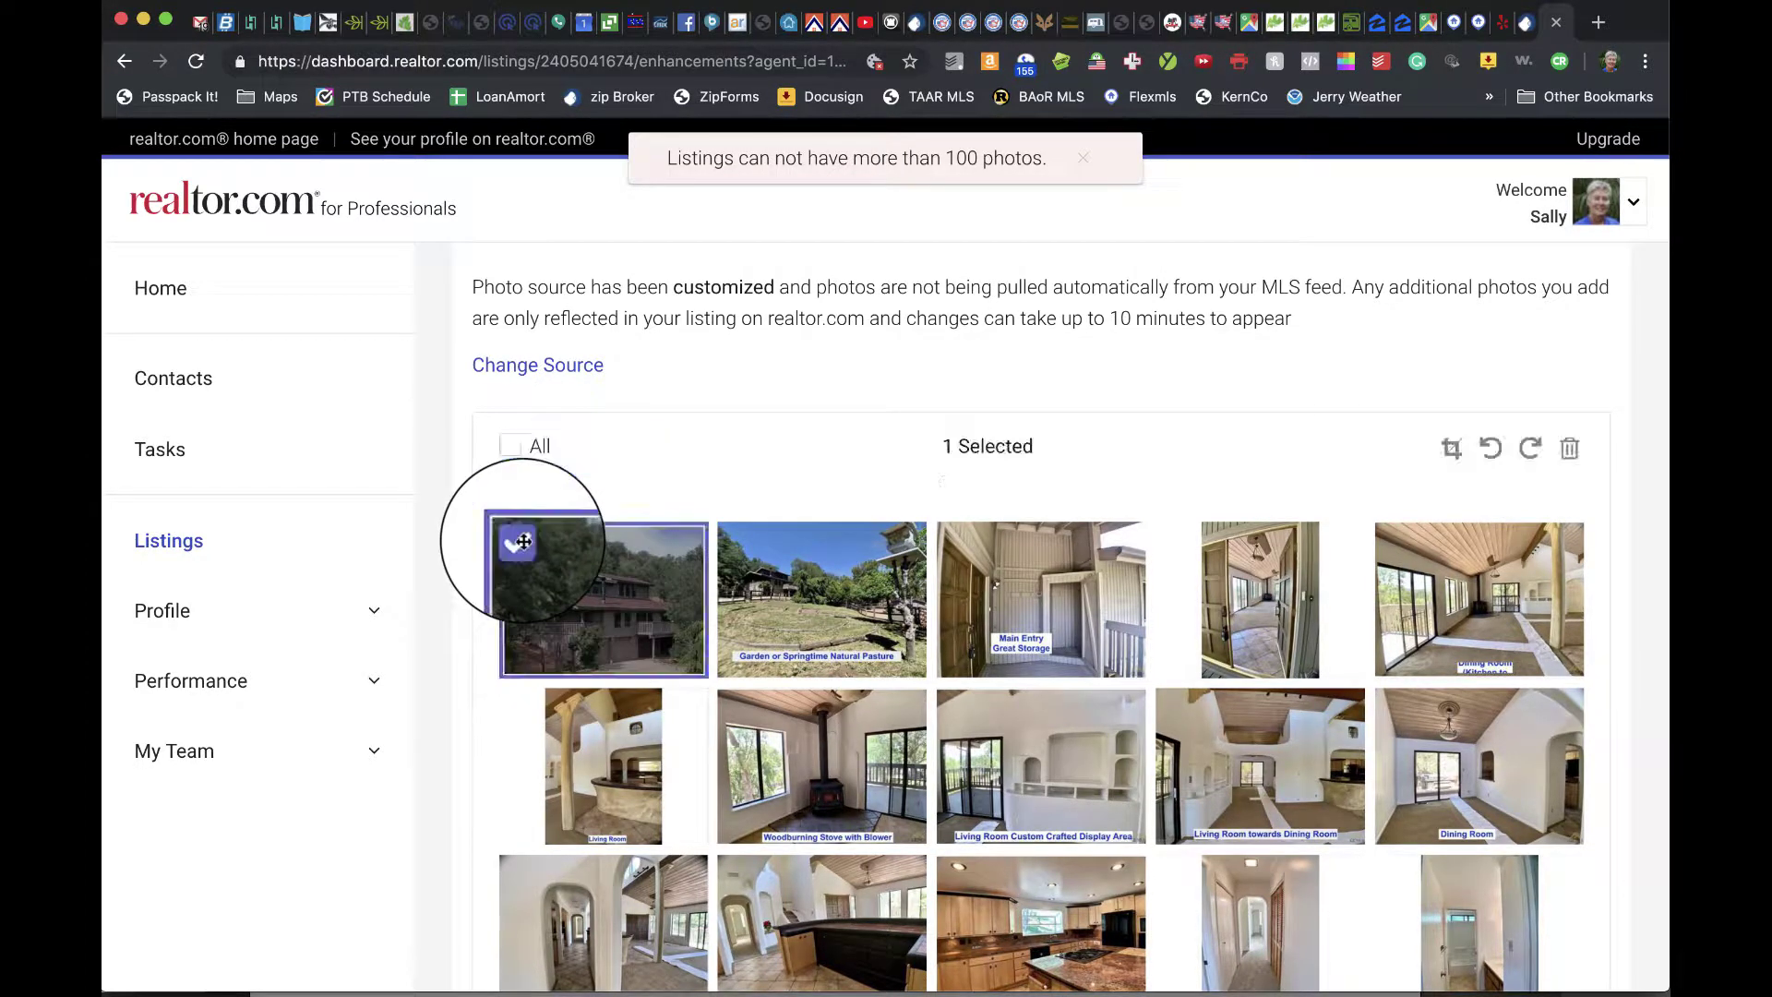
left_click(739, 542)
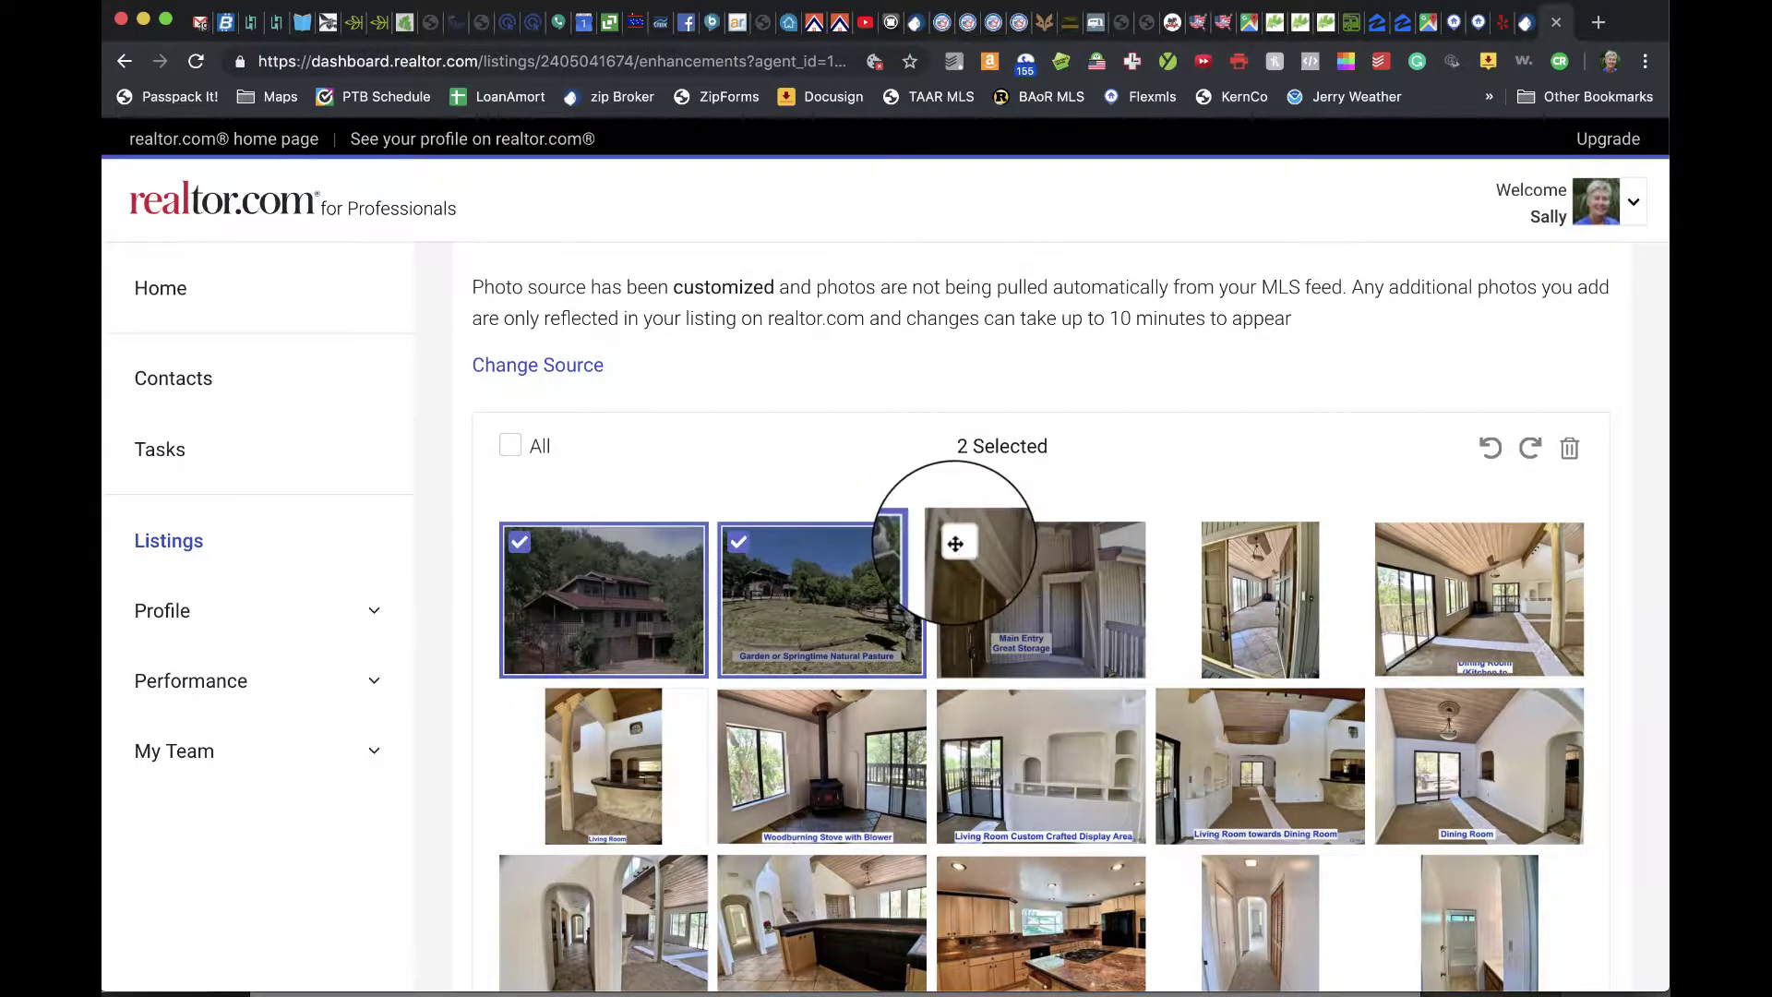
left_click(955, 544)
left_click(1176, 542)
left_click(1396, 542)
left_click(1569, 449)
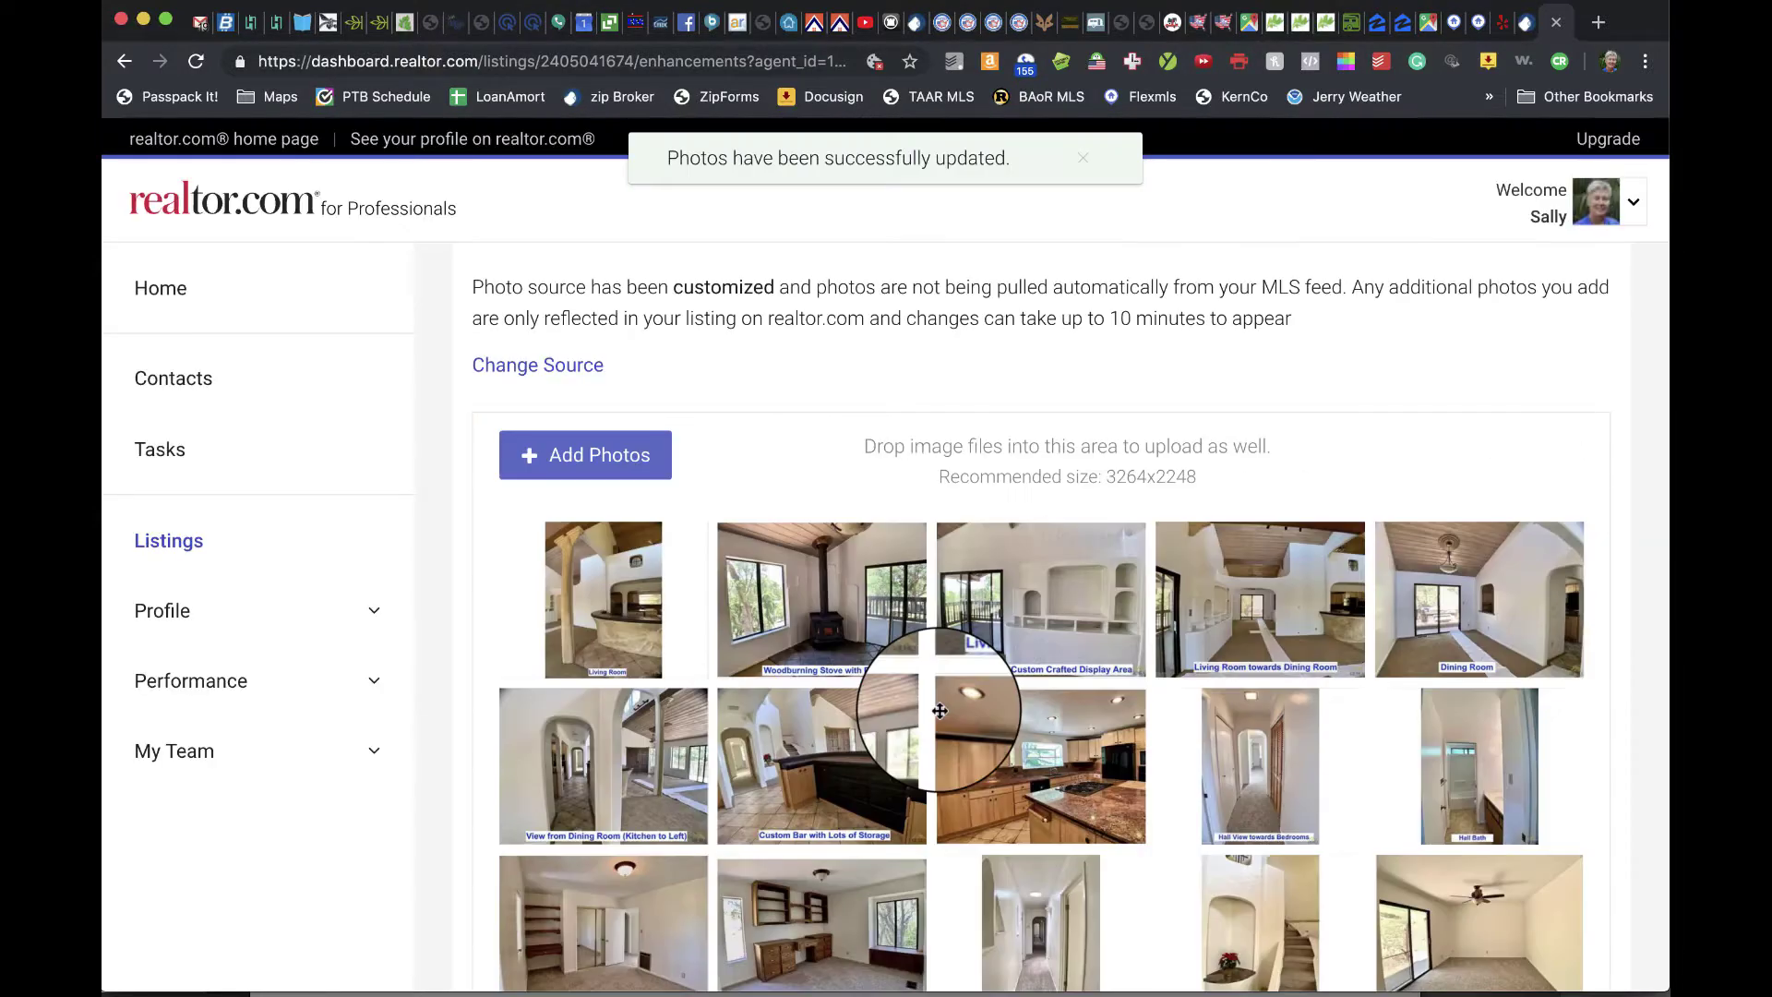
Select the stove, living room, dining room, hallway, bathroom, bar and kitchen photos.
left_click(520, 543)
left_click(739, 542)
left_click(957, 543)
left_click(1176, 541)
left_click(1395, 542)
left_click(1395, 709)
left_click(1176, 708)
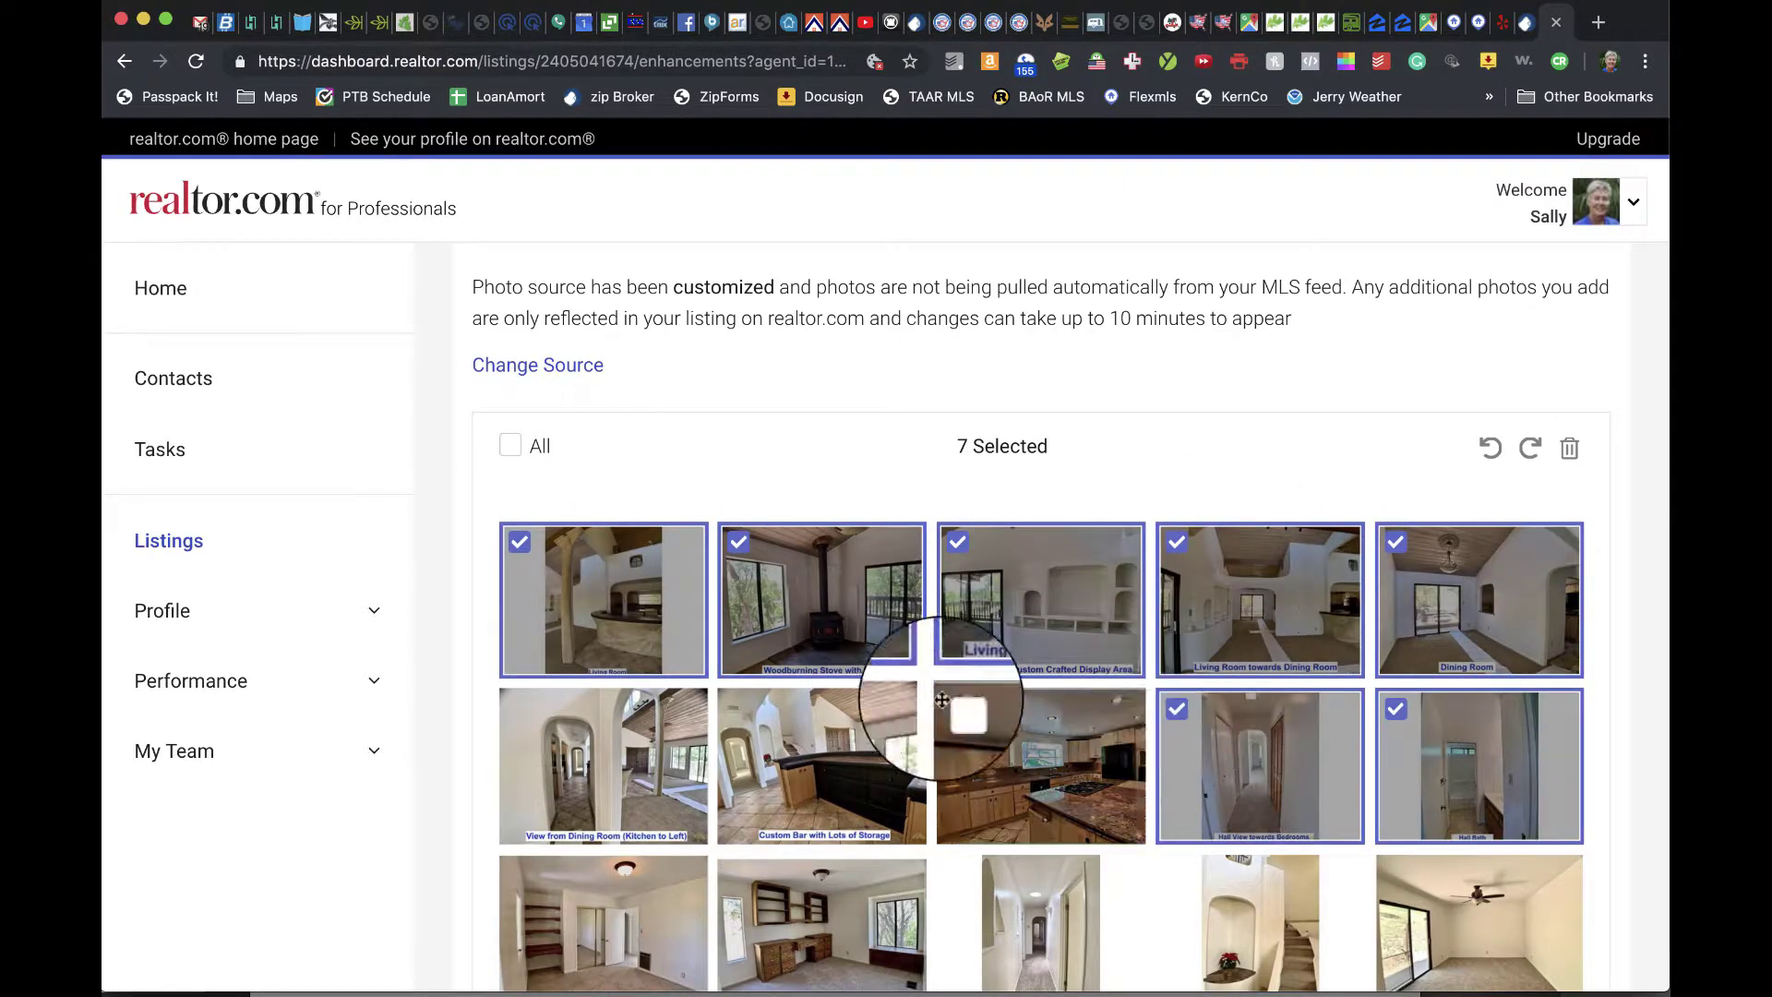
left_click(957, 708)
left_click(738, 709)
left_click(520, 709)
scroll(514, 704, "down", 3)
Select the bedroom, hallway, Main Bedroom, Loft and two closet photos.
left_click(519, 579)
left_click(739, 578)
left_click(1176, 579)
left_click(1392, 576)
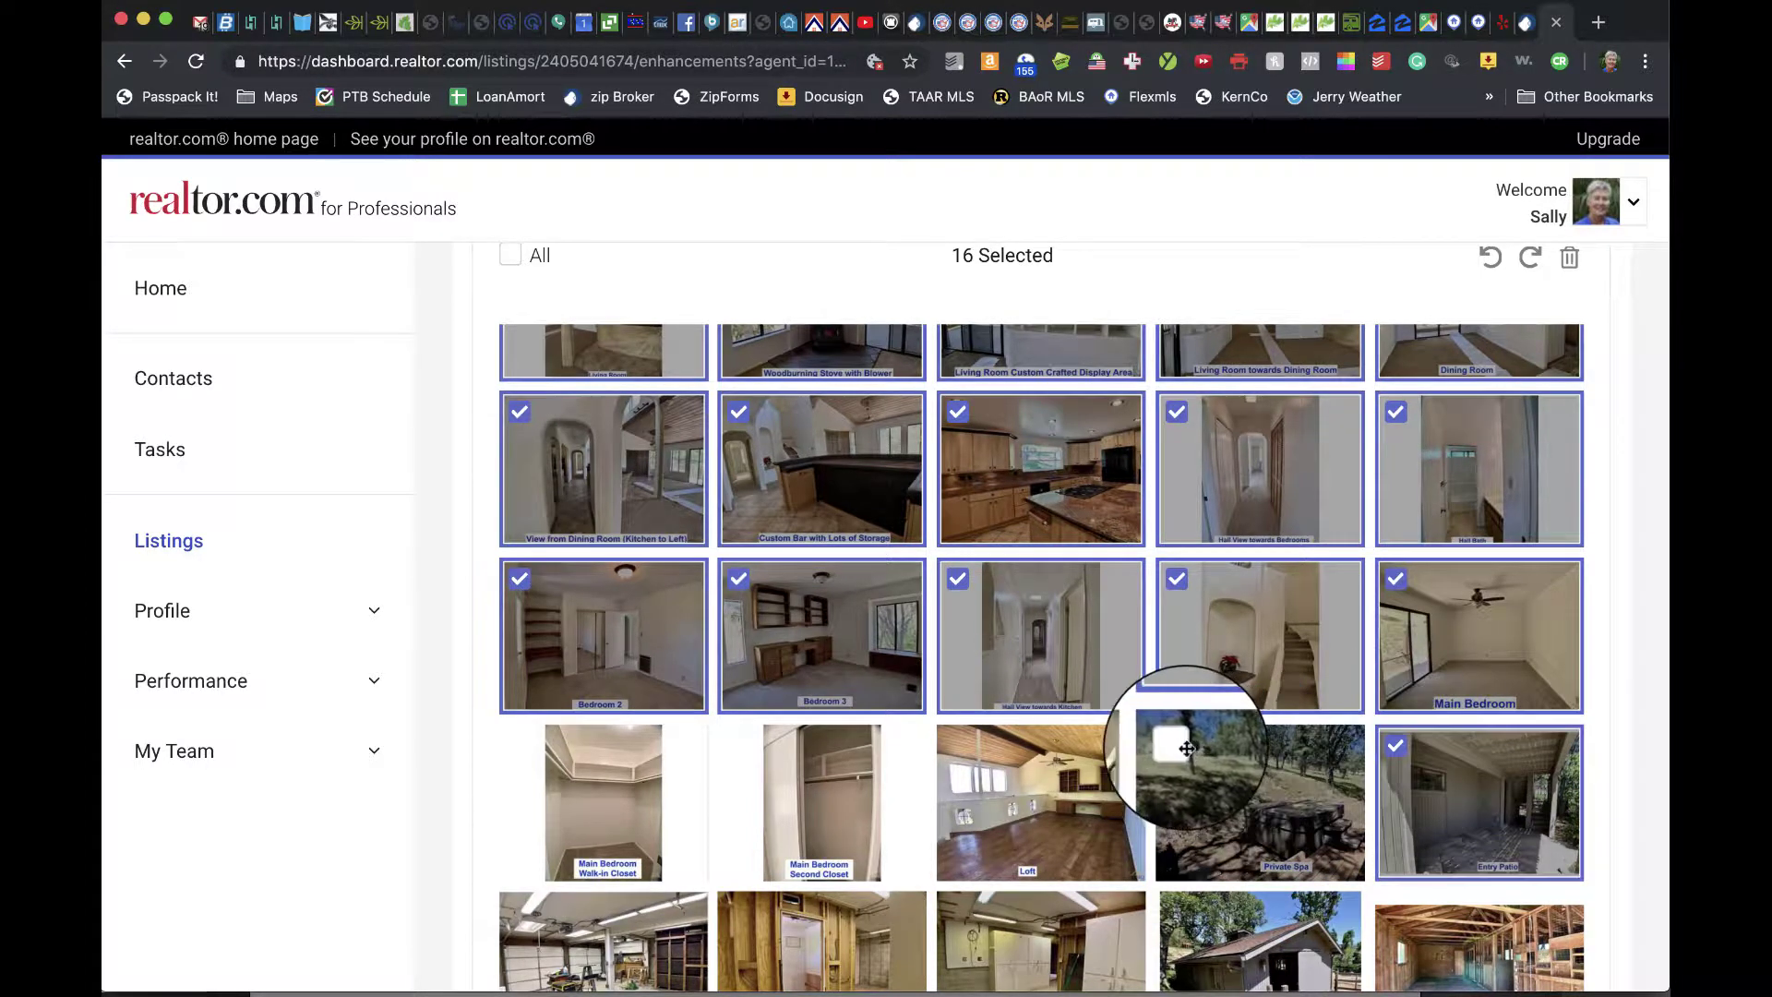
left_click(958, 745)
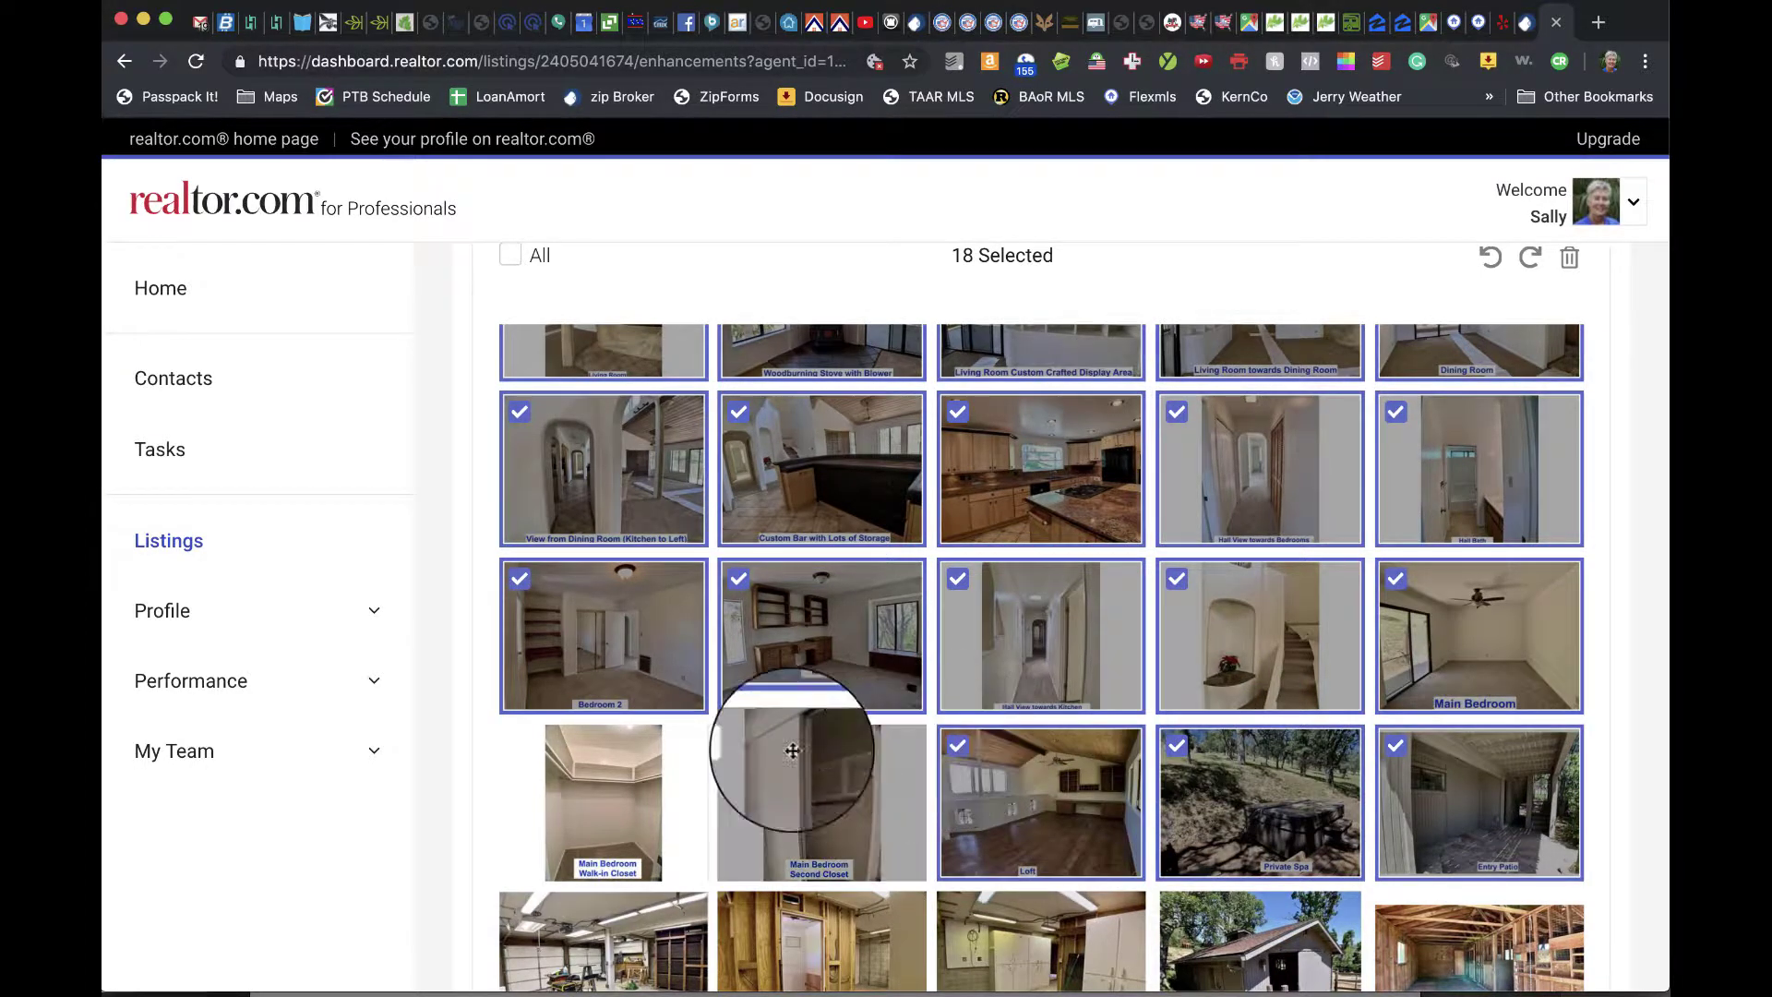
left_click(738, 749)
left_click(519, 748)
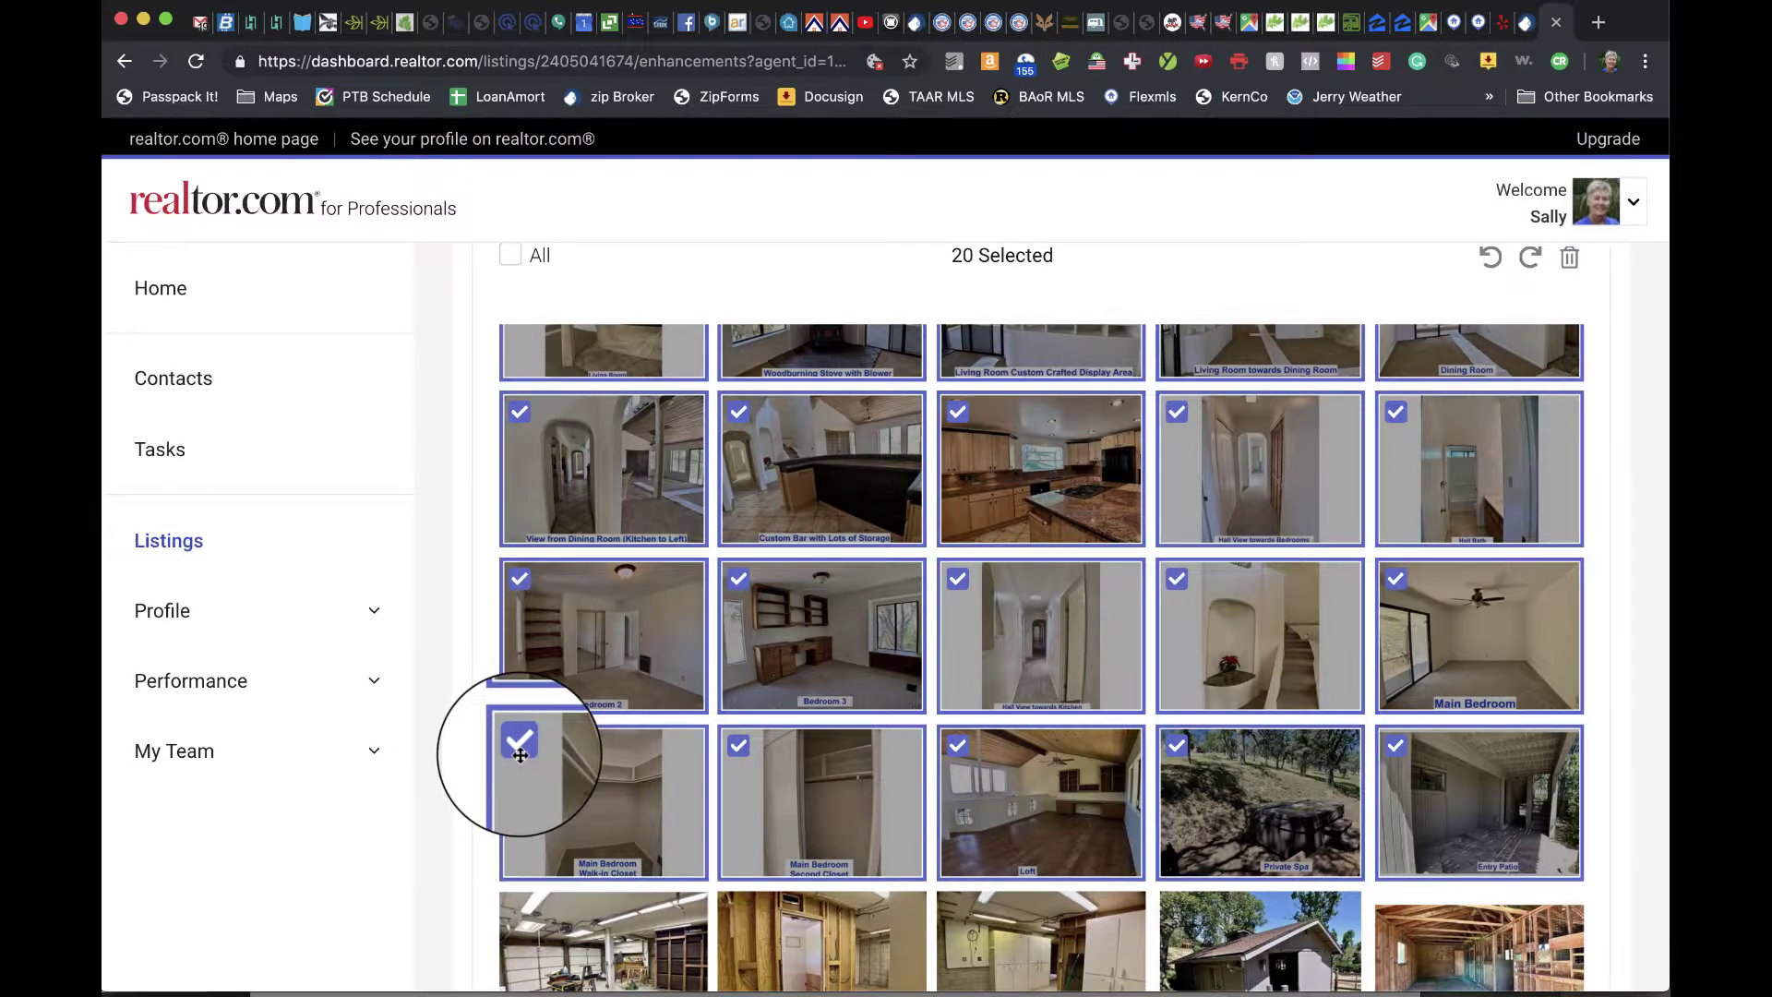
scroll(522, 762, "down", 3)
Select the garage, workshop, barn, valley and fenced path photos, then delete all 29.
left_click(518, 578)
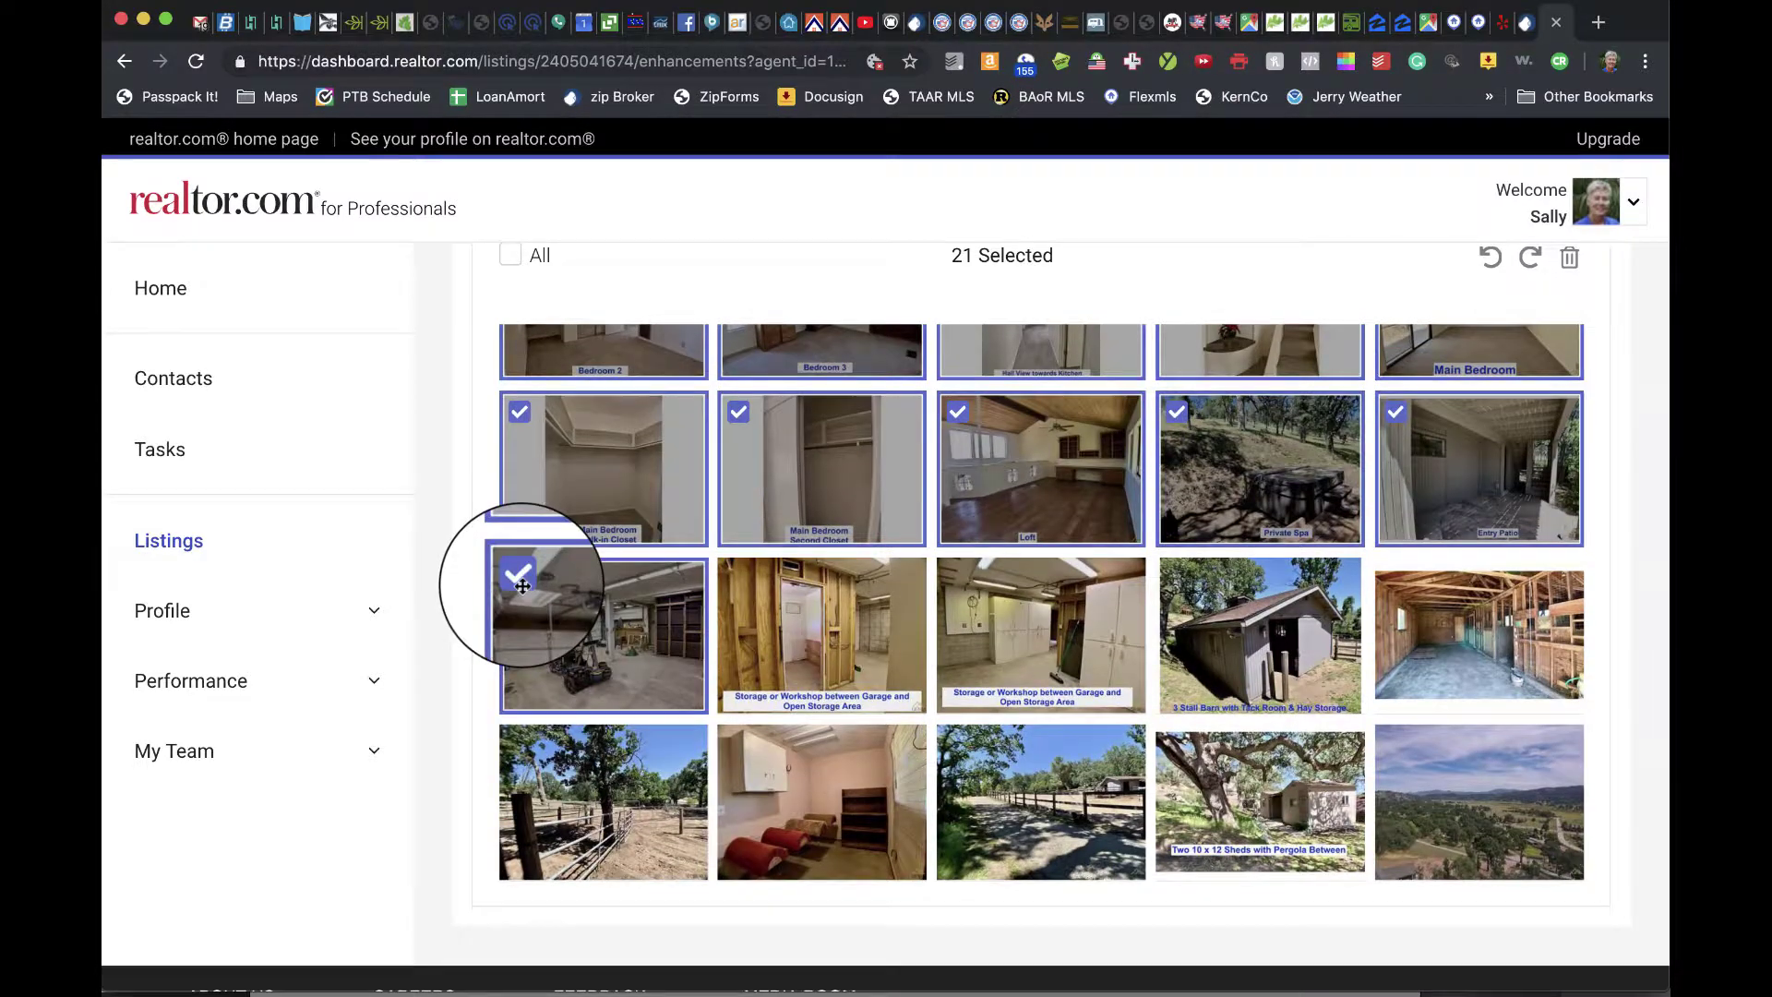
left_click(744, 583)
left_click(960, 581)
left_click(1160, 573)
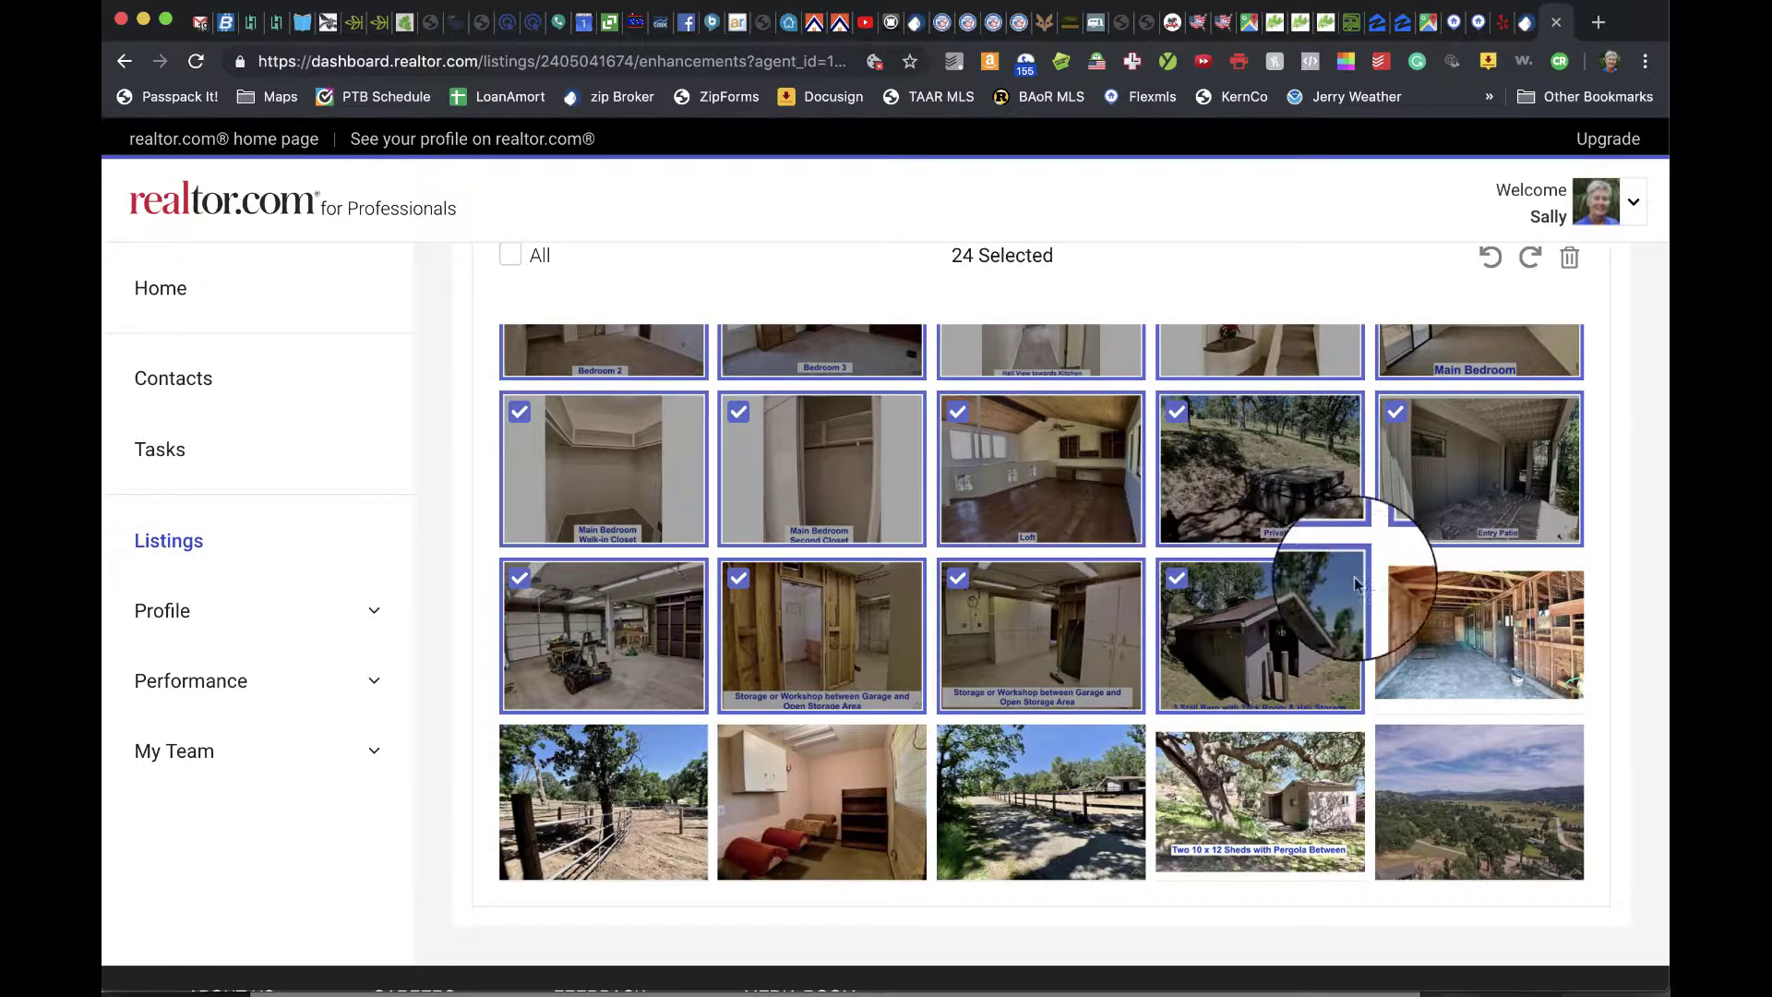
left_click(1393, 576)
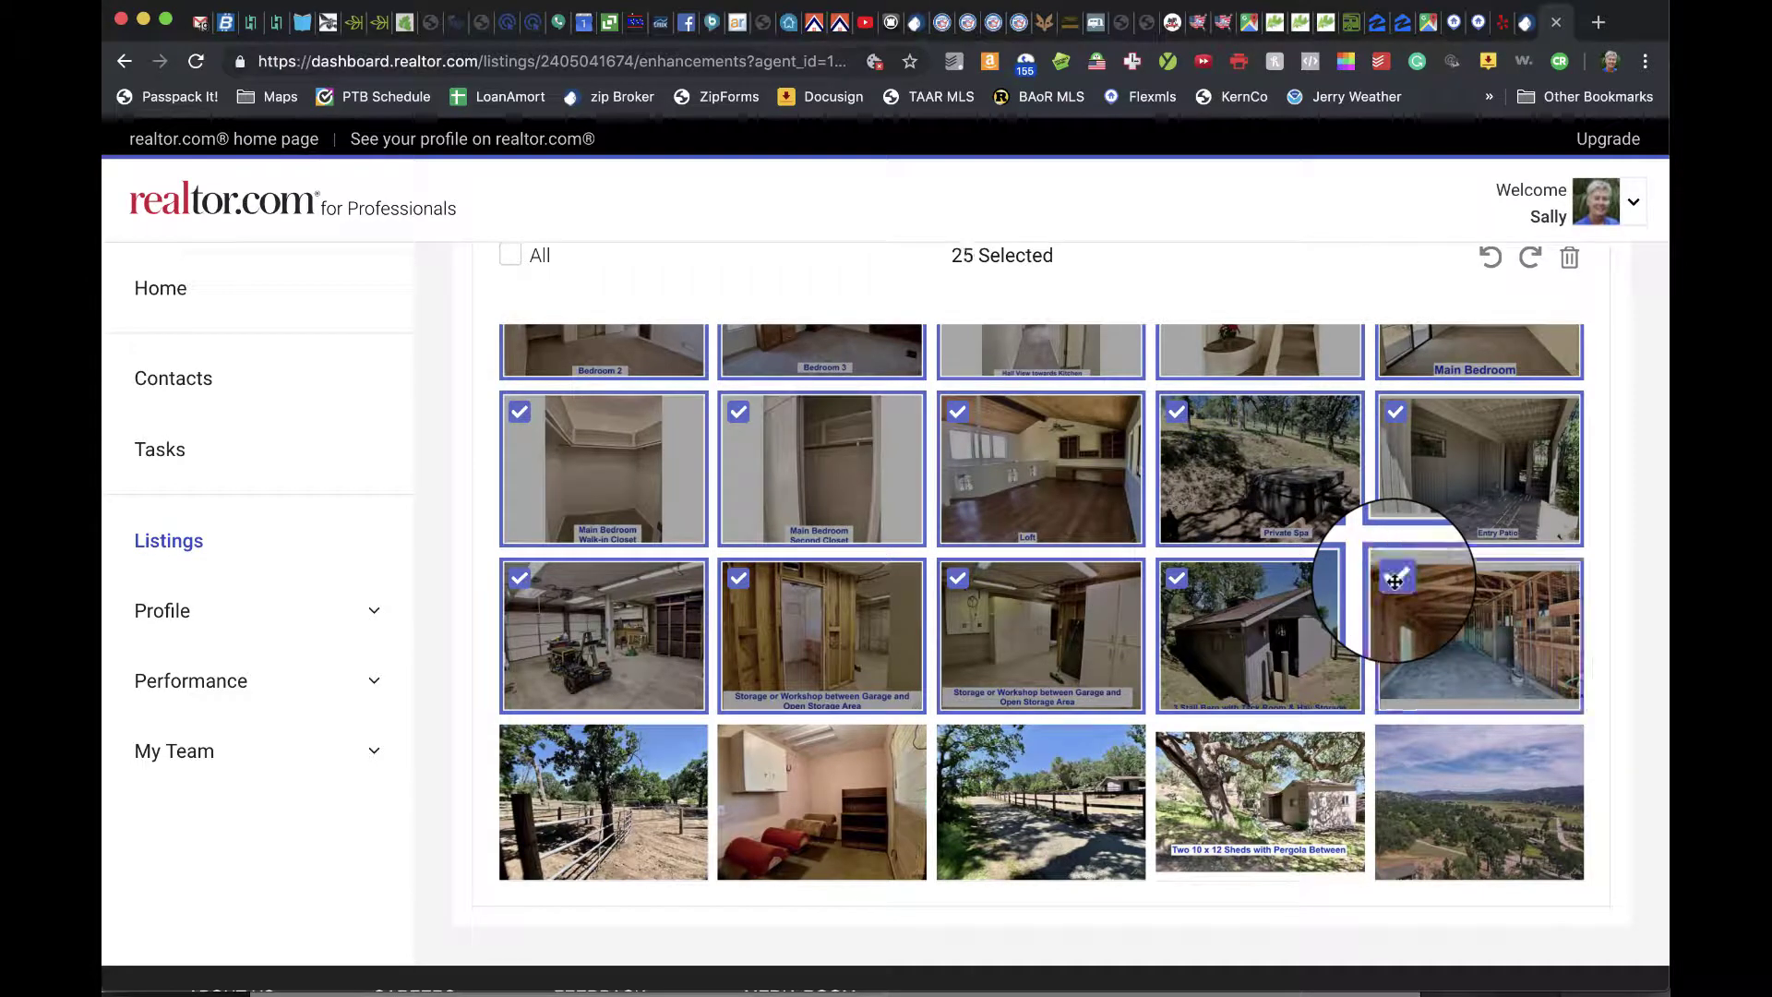
left_click(1395, 743)
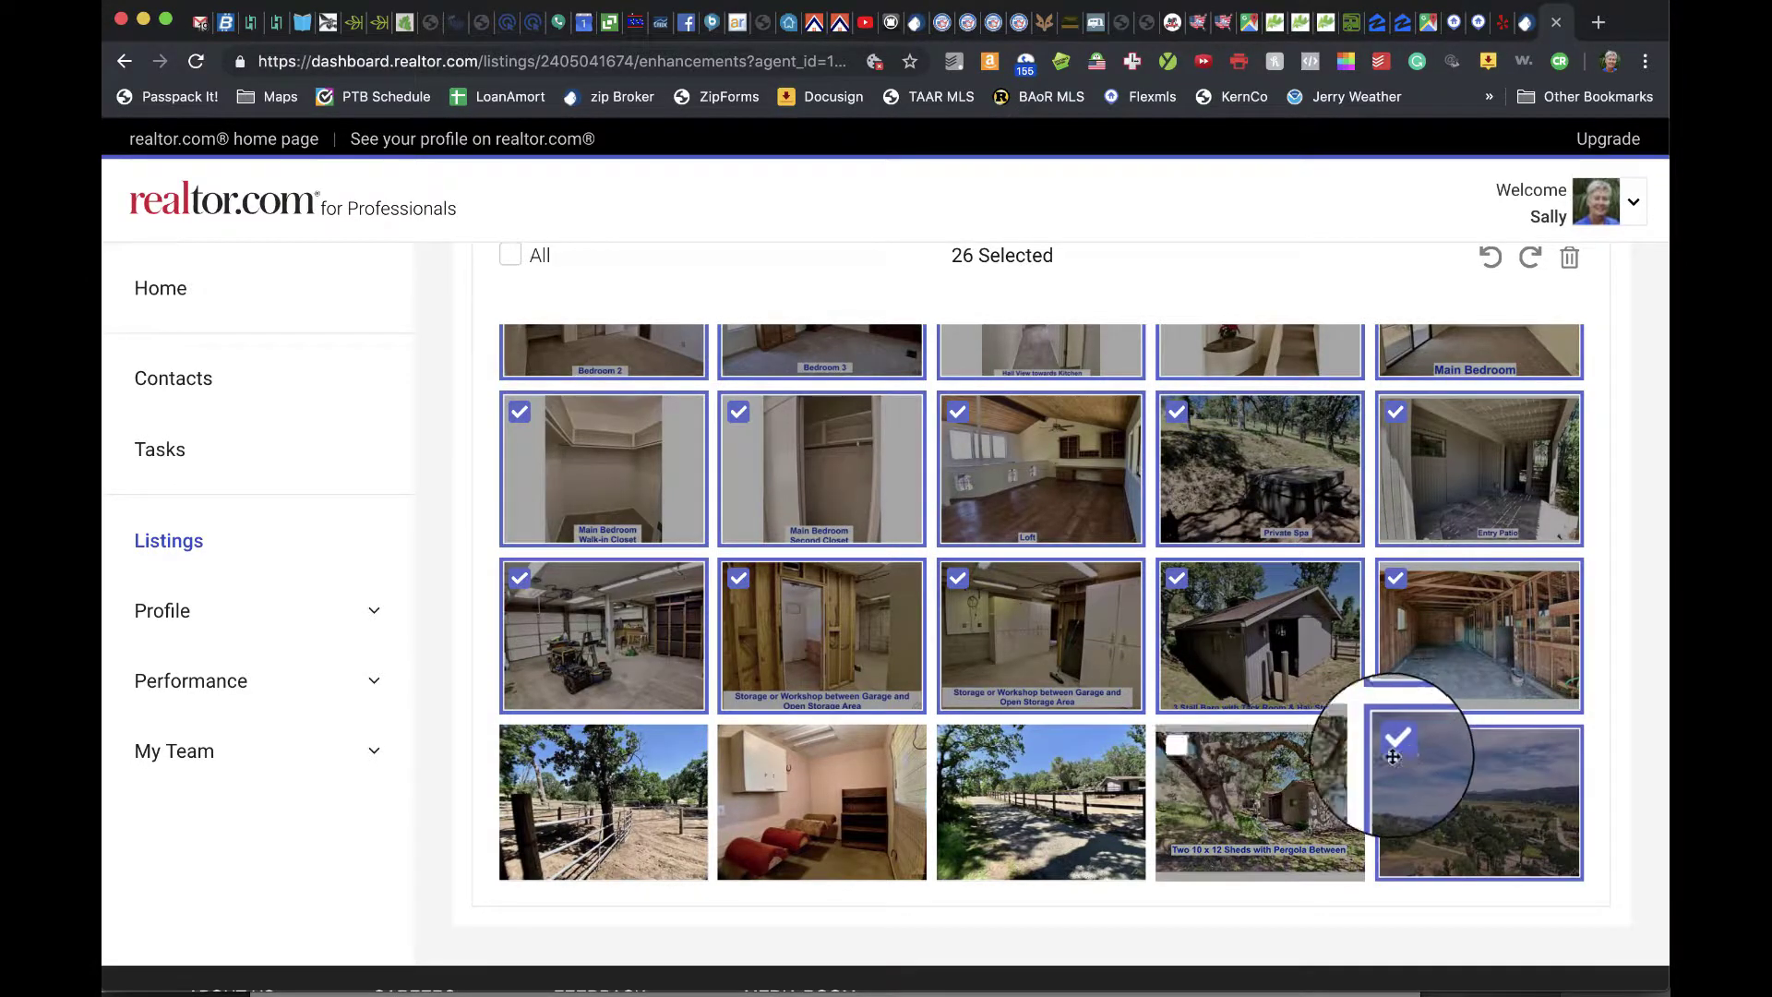
left_click(958, 744)
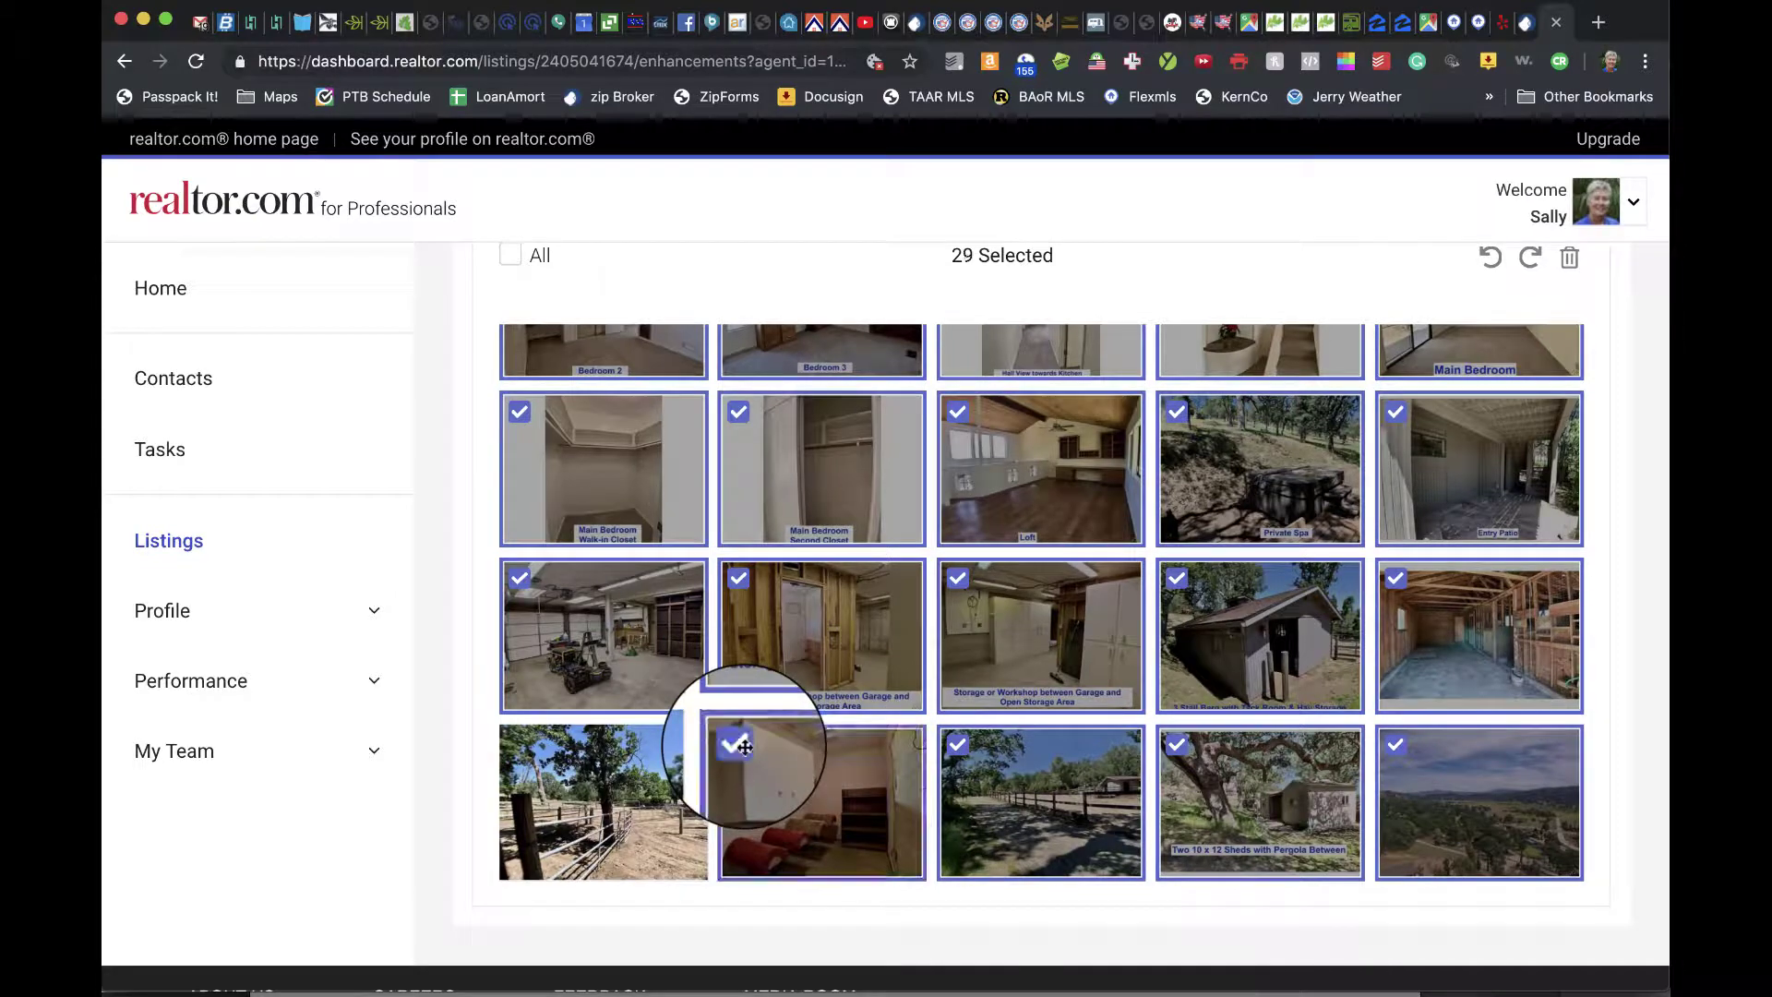
scroll(1024, 627, "down", 2)
scroll(1024, 623, "up", 5)
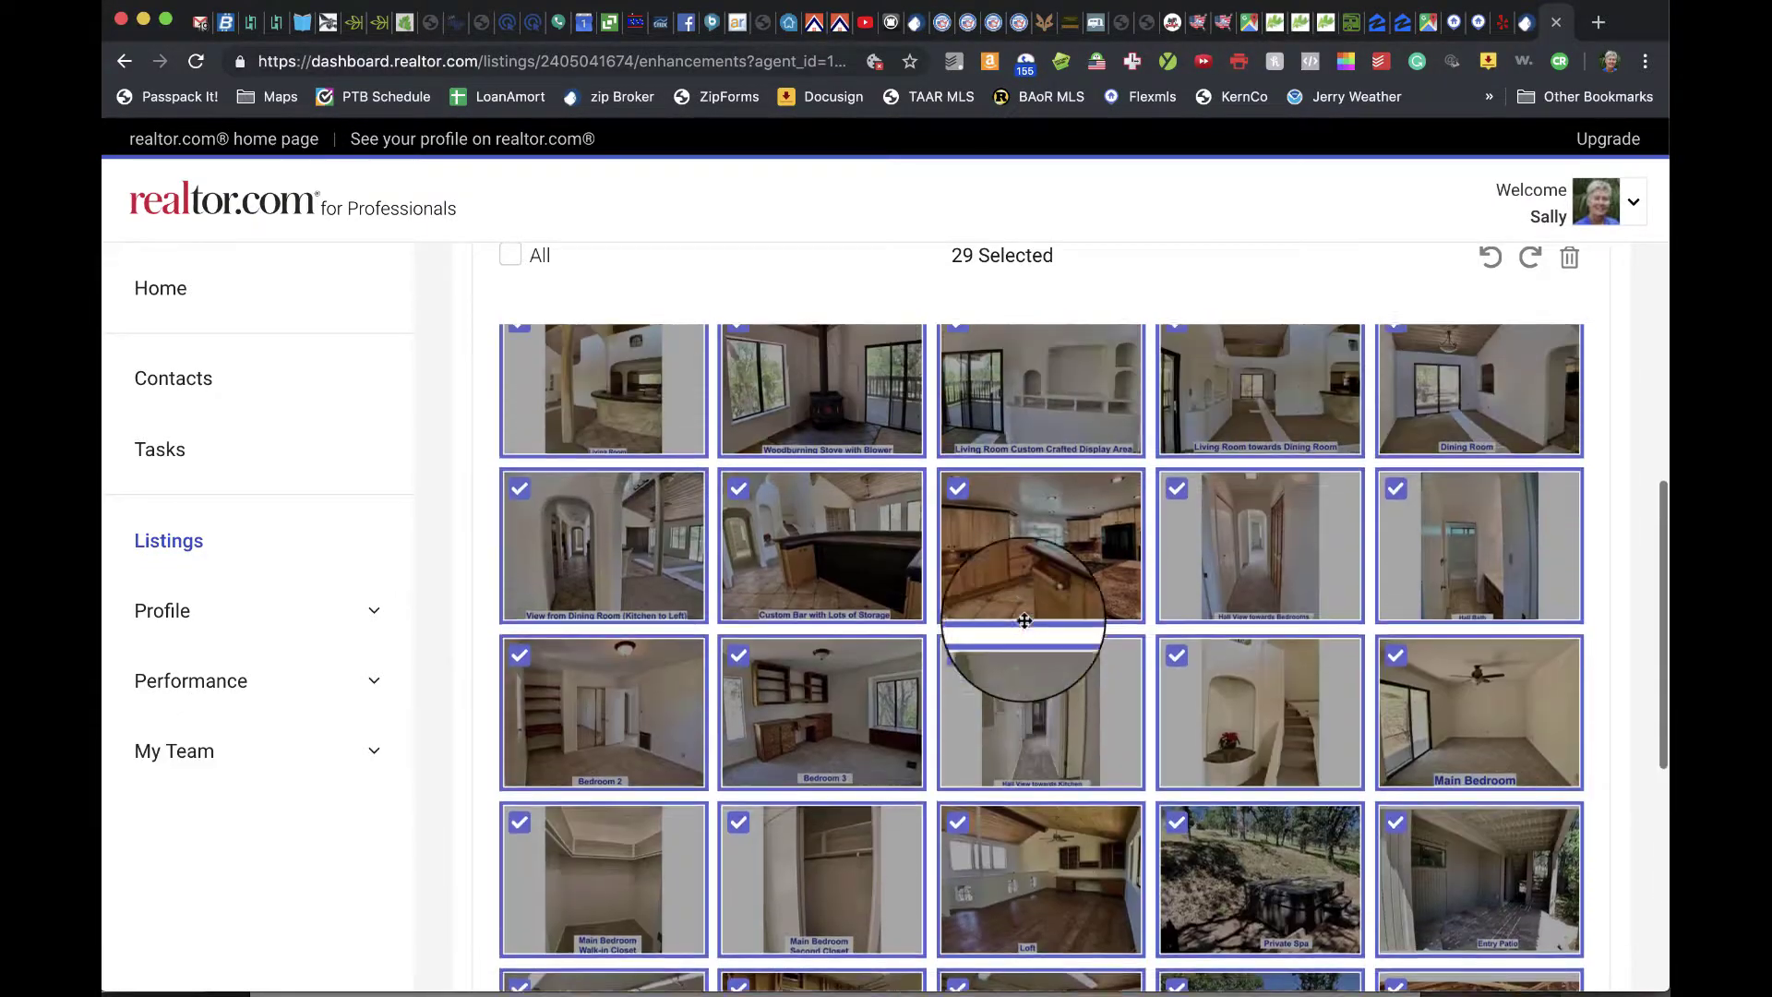
left_click(1569, 257)
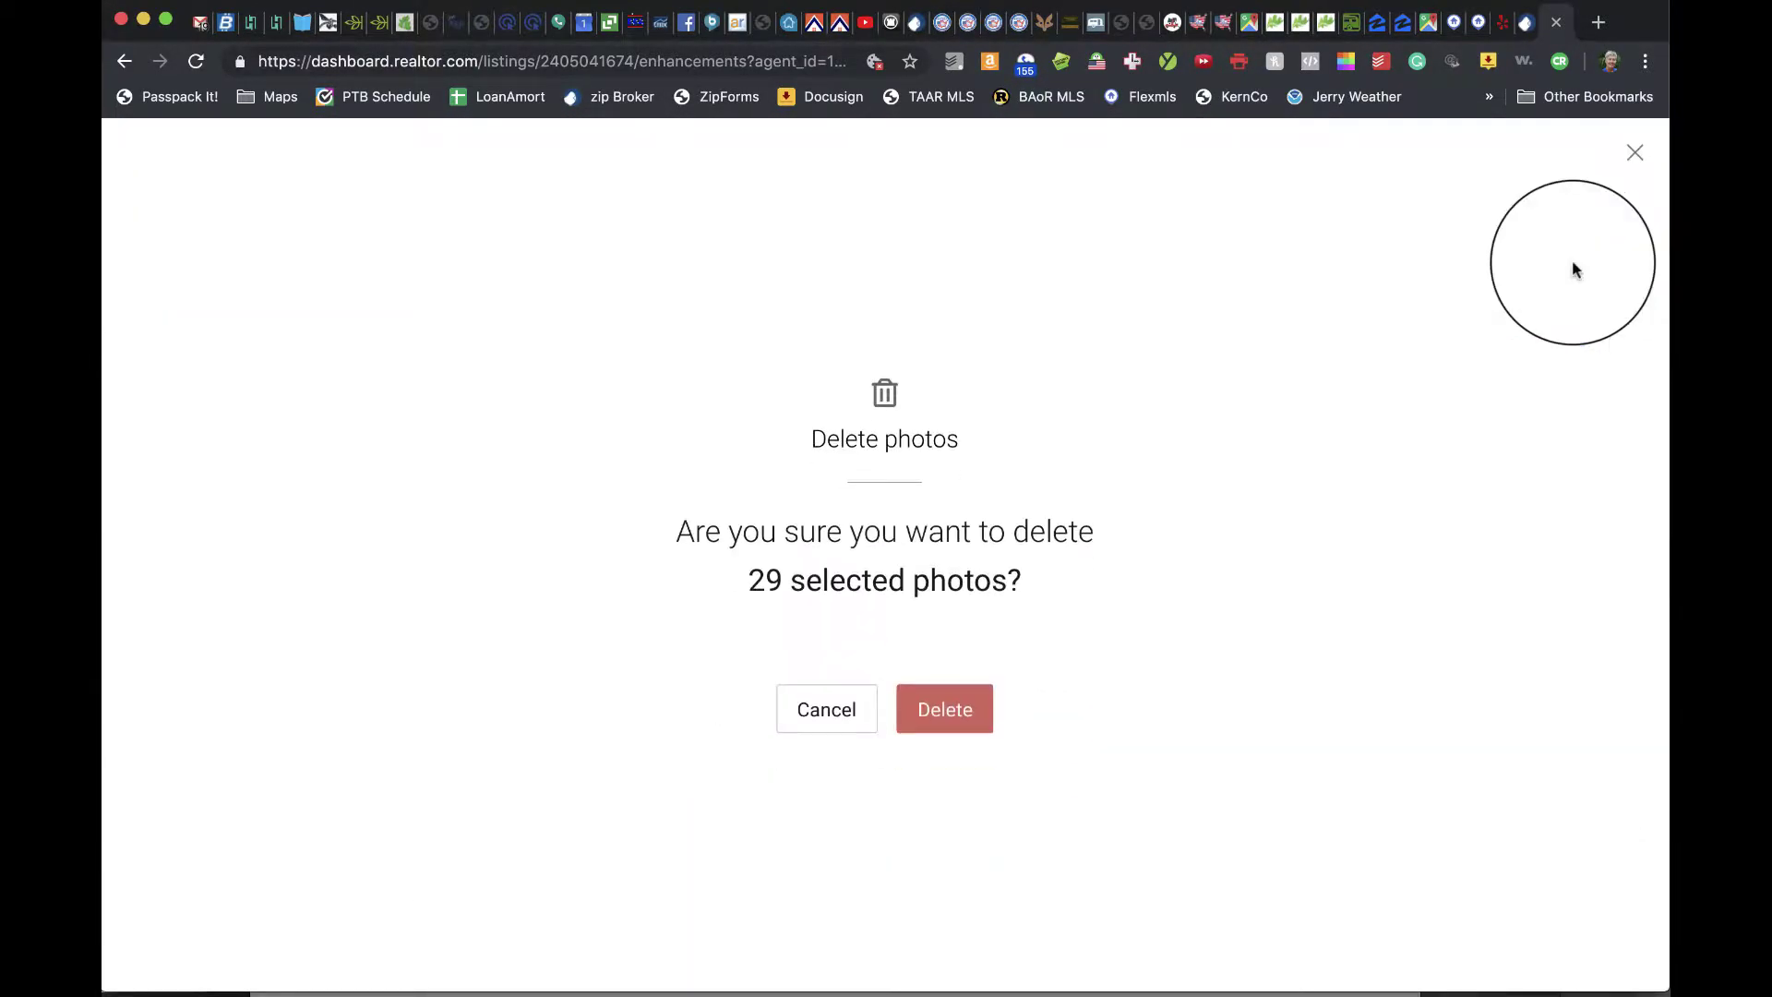
left_click(955, 706)
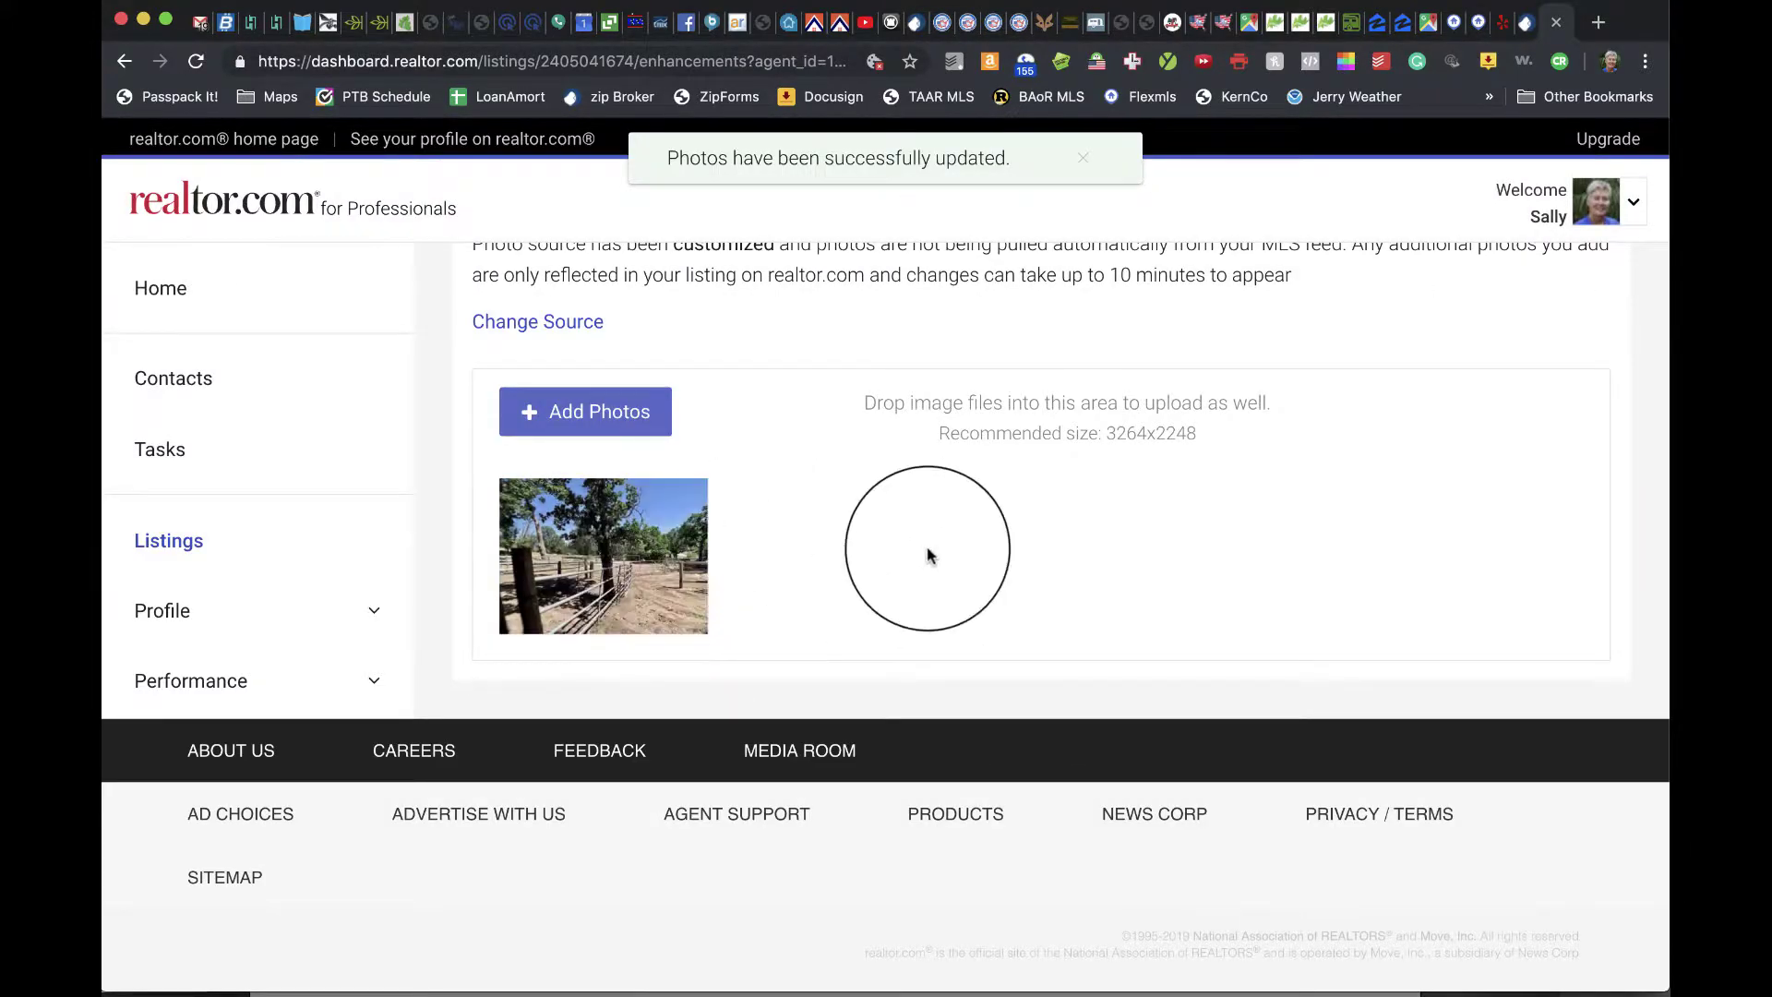
In Add Photos, select 00 Ext Front Close DJI_0011.jpg through 72 3 Loft.jpg.
left_click(589, 408)
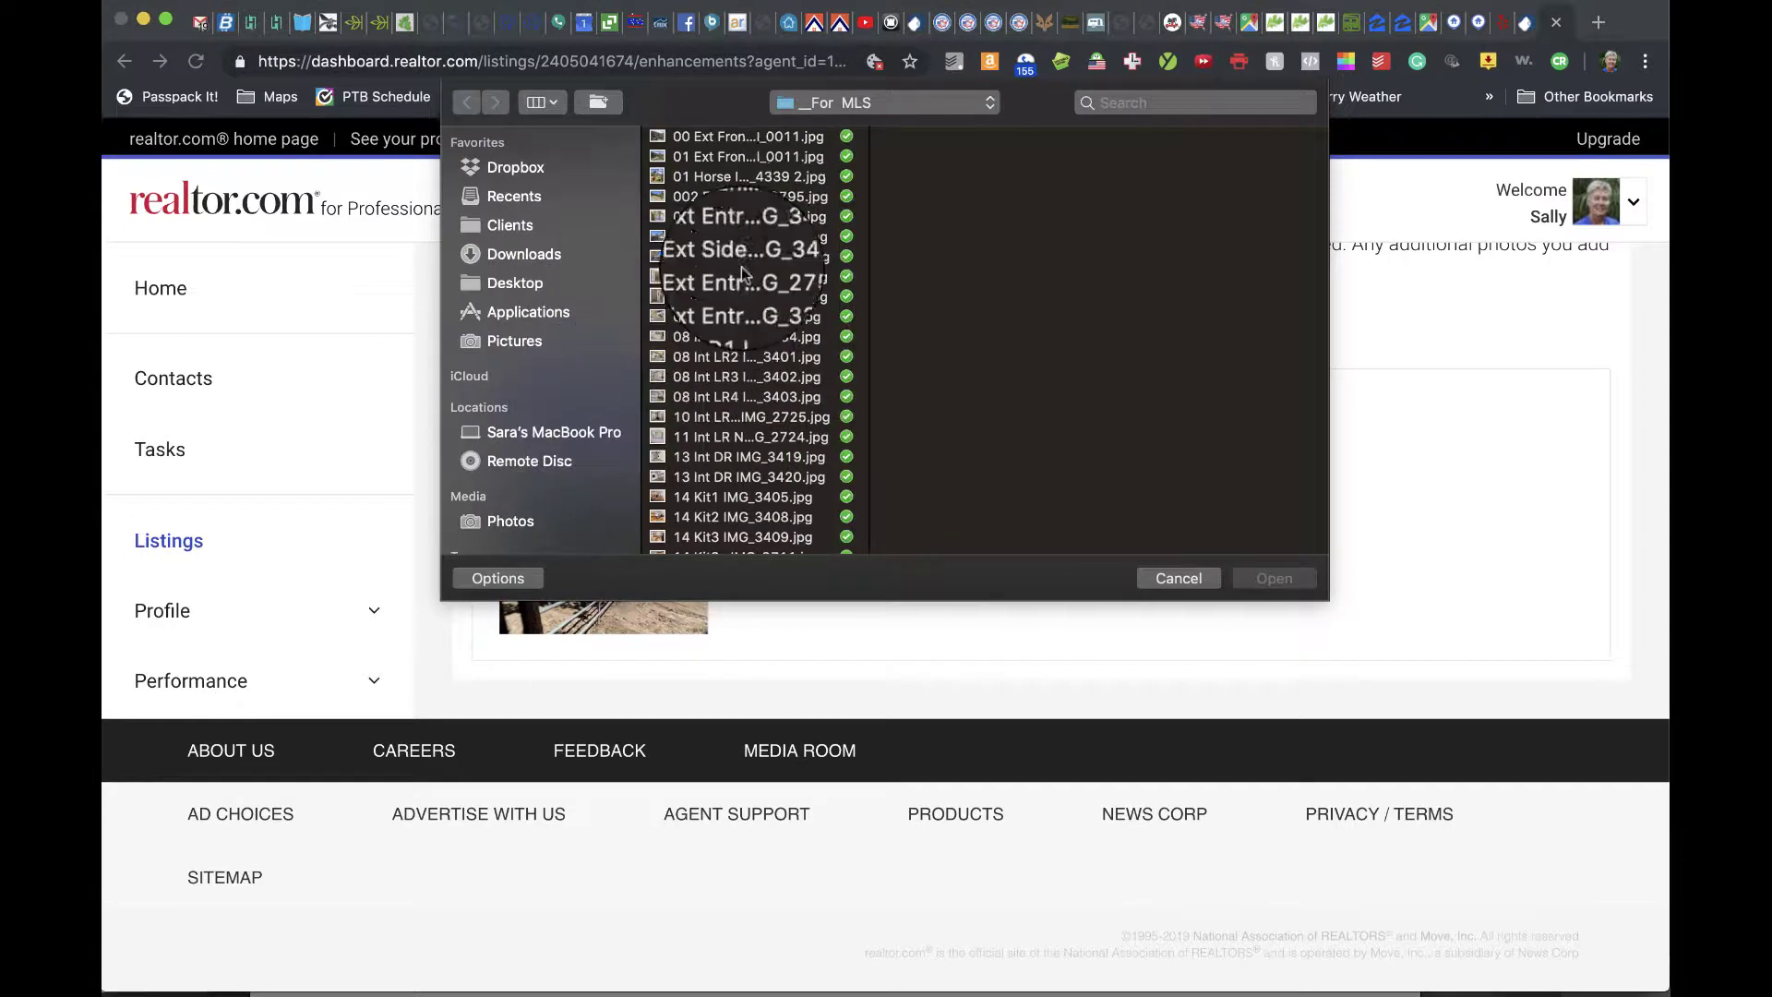
left_click(720, 136)
scroll(633, 504, "down", 2)
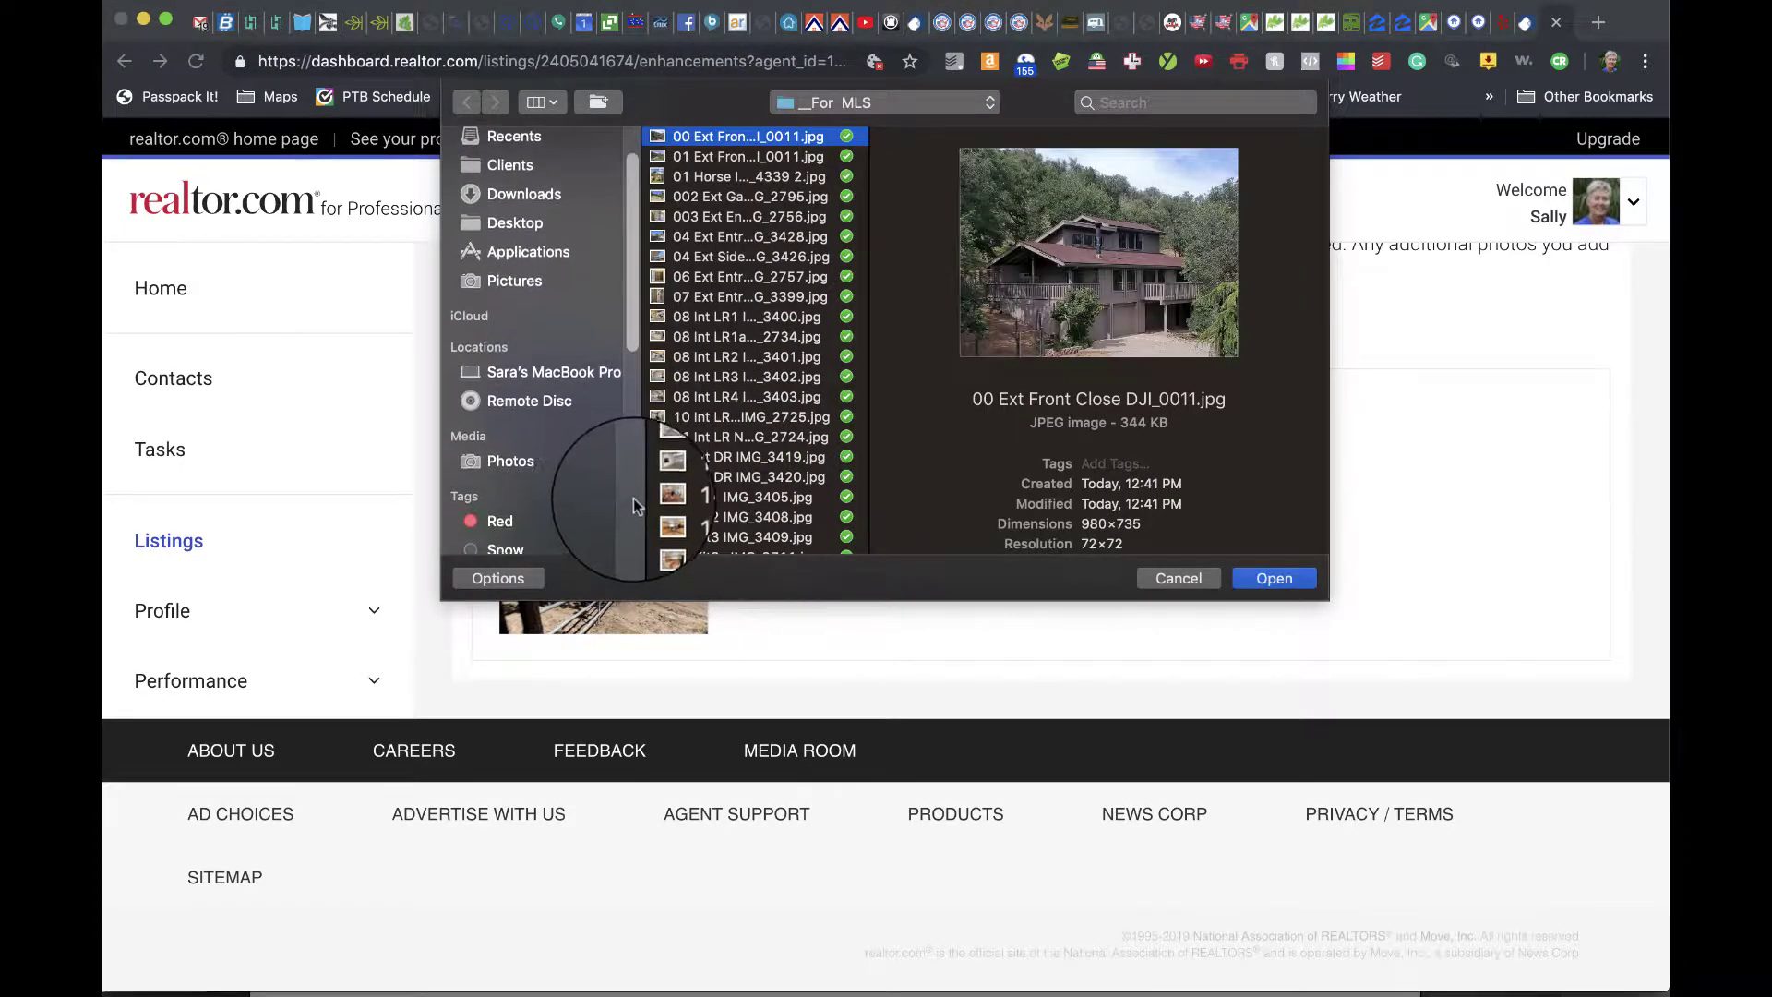
scroll(646, 517, "down", 15)
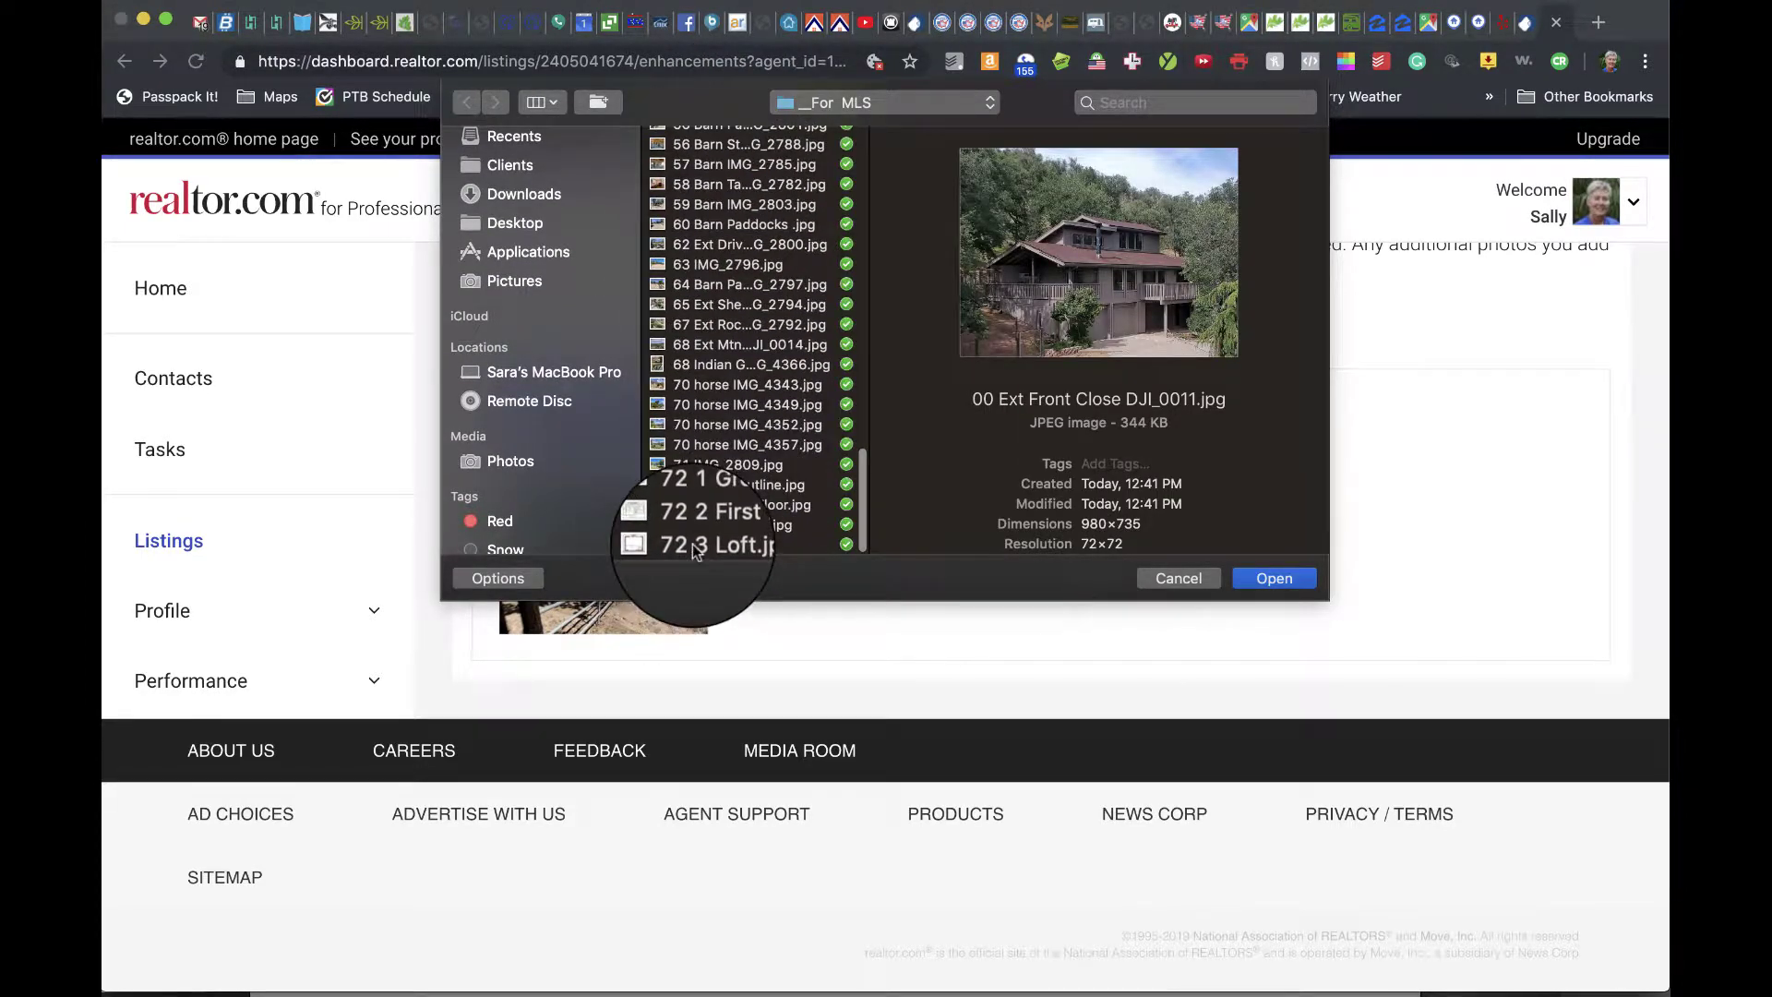
left_click(694, 546, "shift")
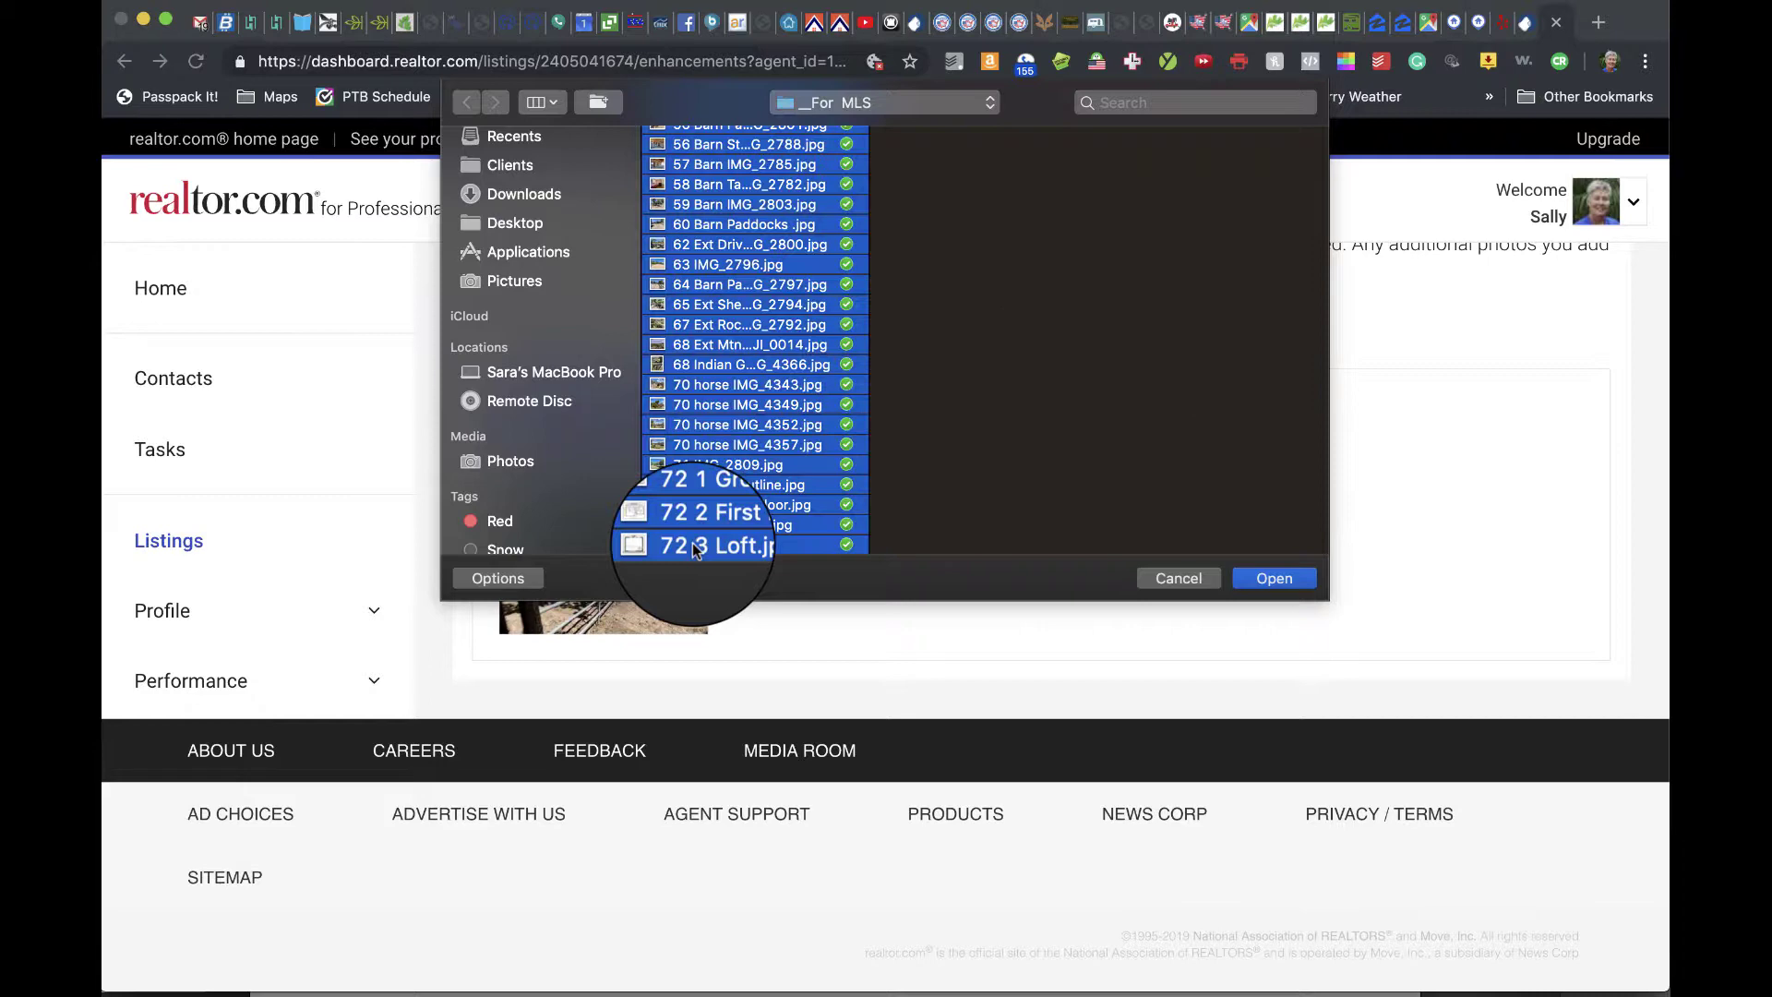
Upload the selected _For MLS images and let them fill the photo grid.
left_click(1273, 578)
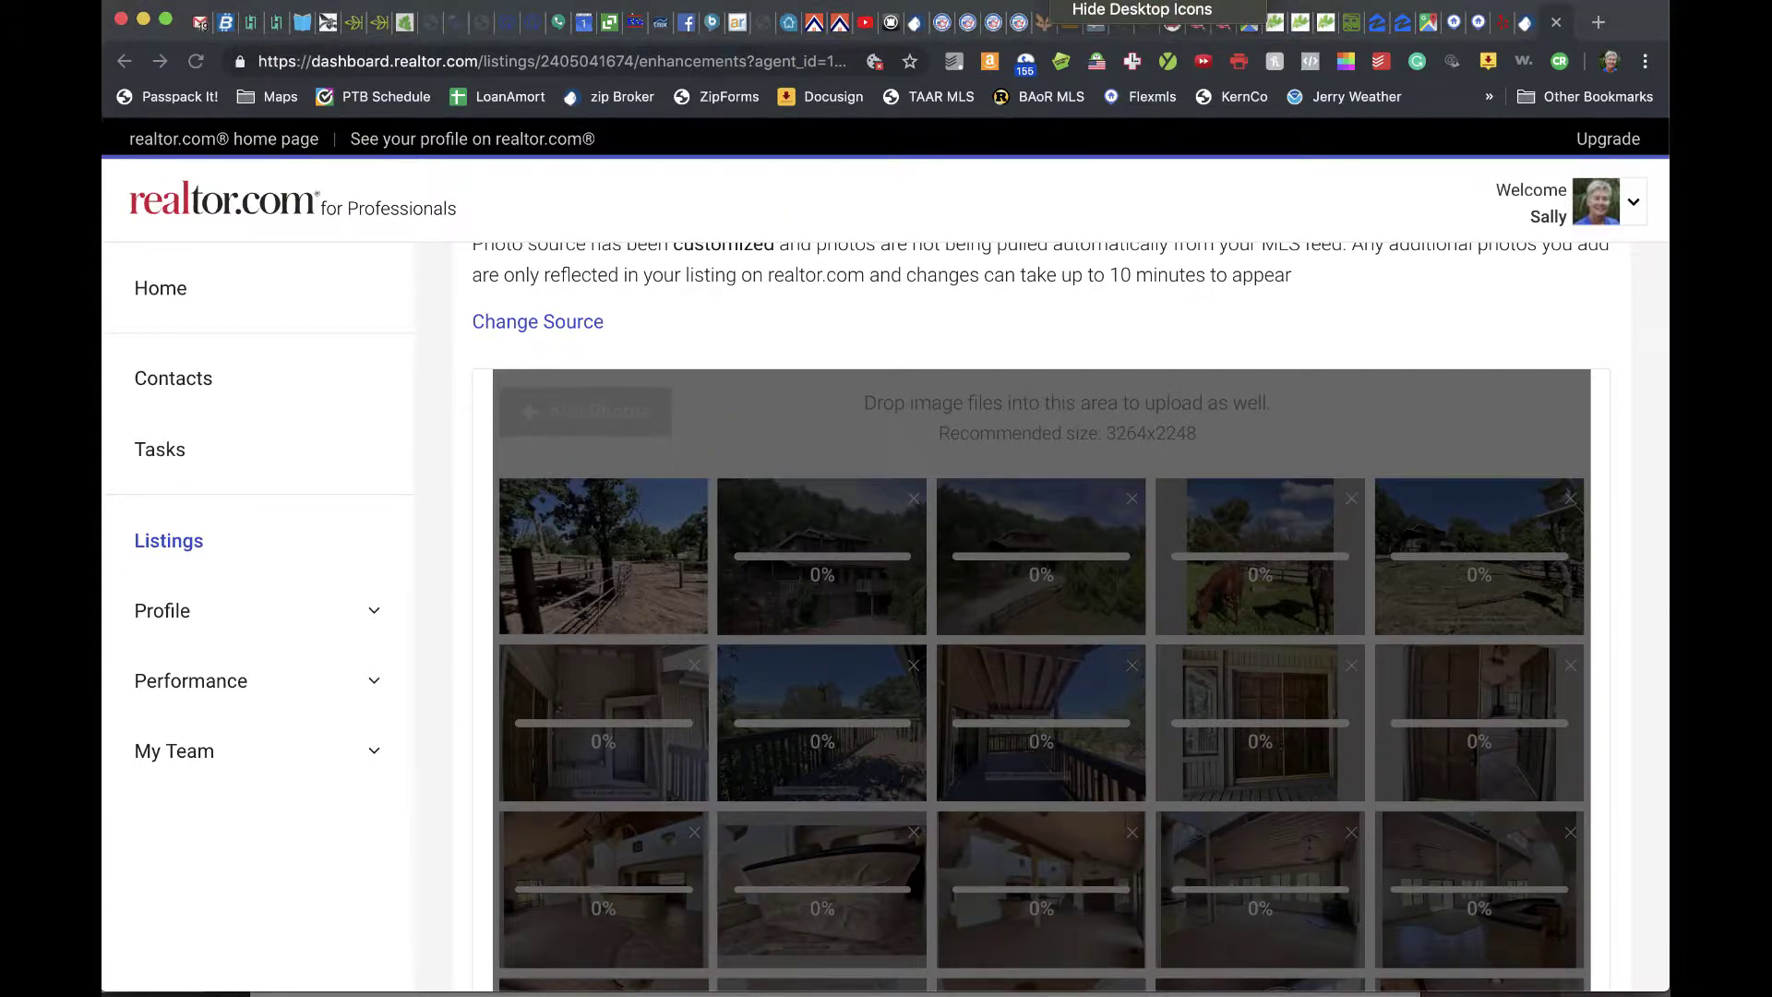
scroll(1496, 496, "down", 1)
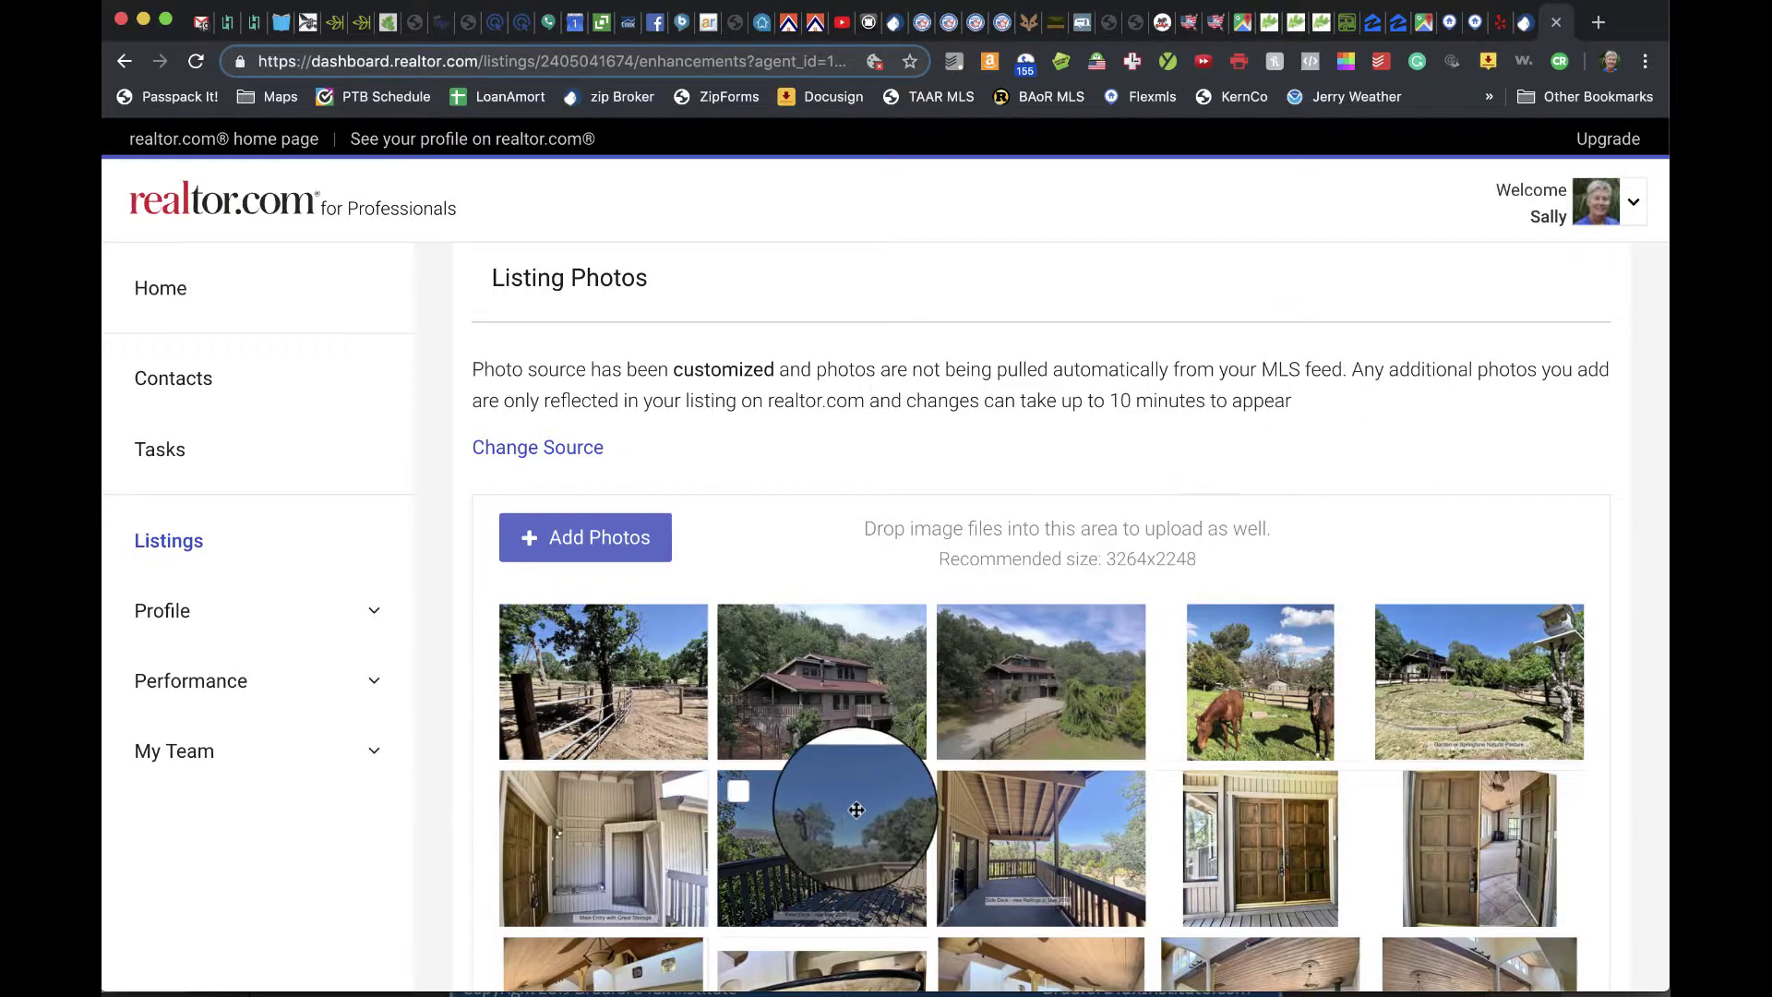
Delete the leftover fenced-paddock corral photo and confirm the deletion.
left_click(521, 620)
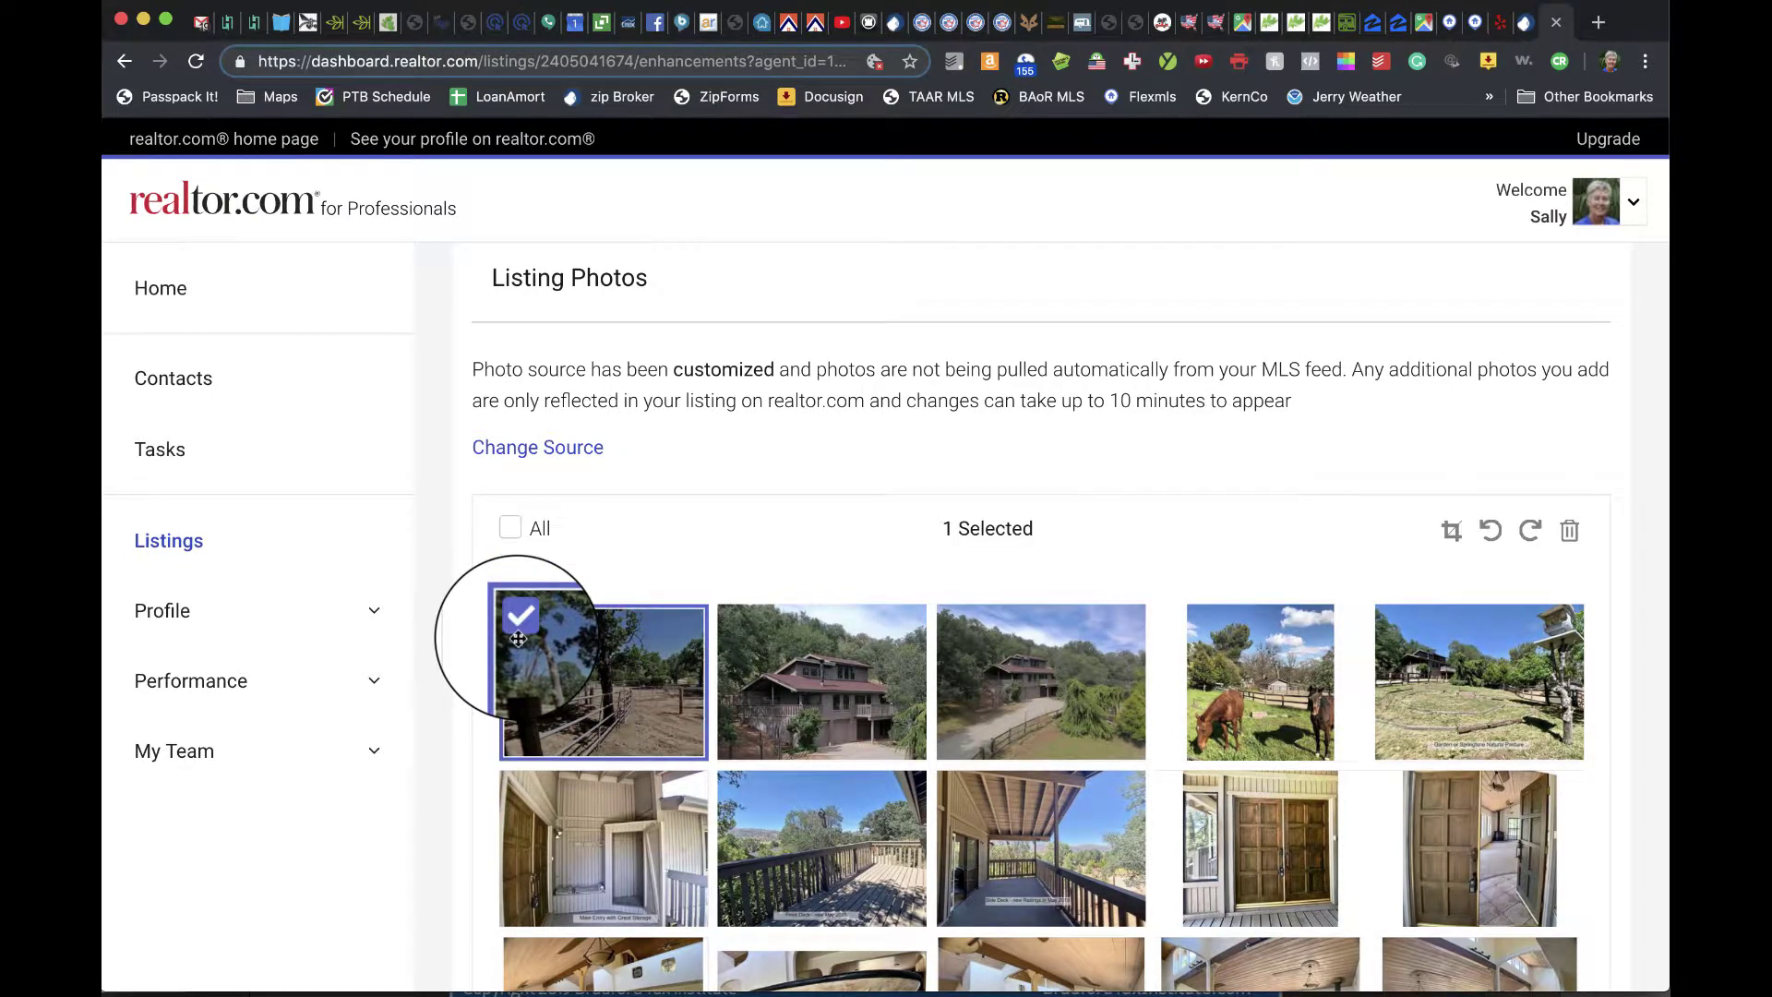
left_click(1575, 534)
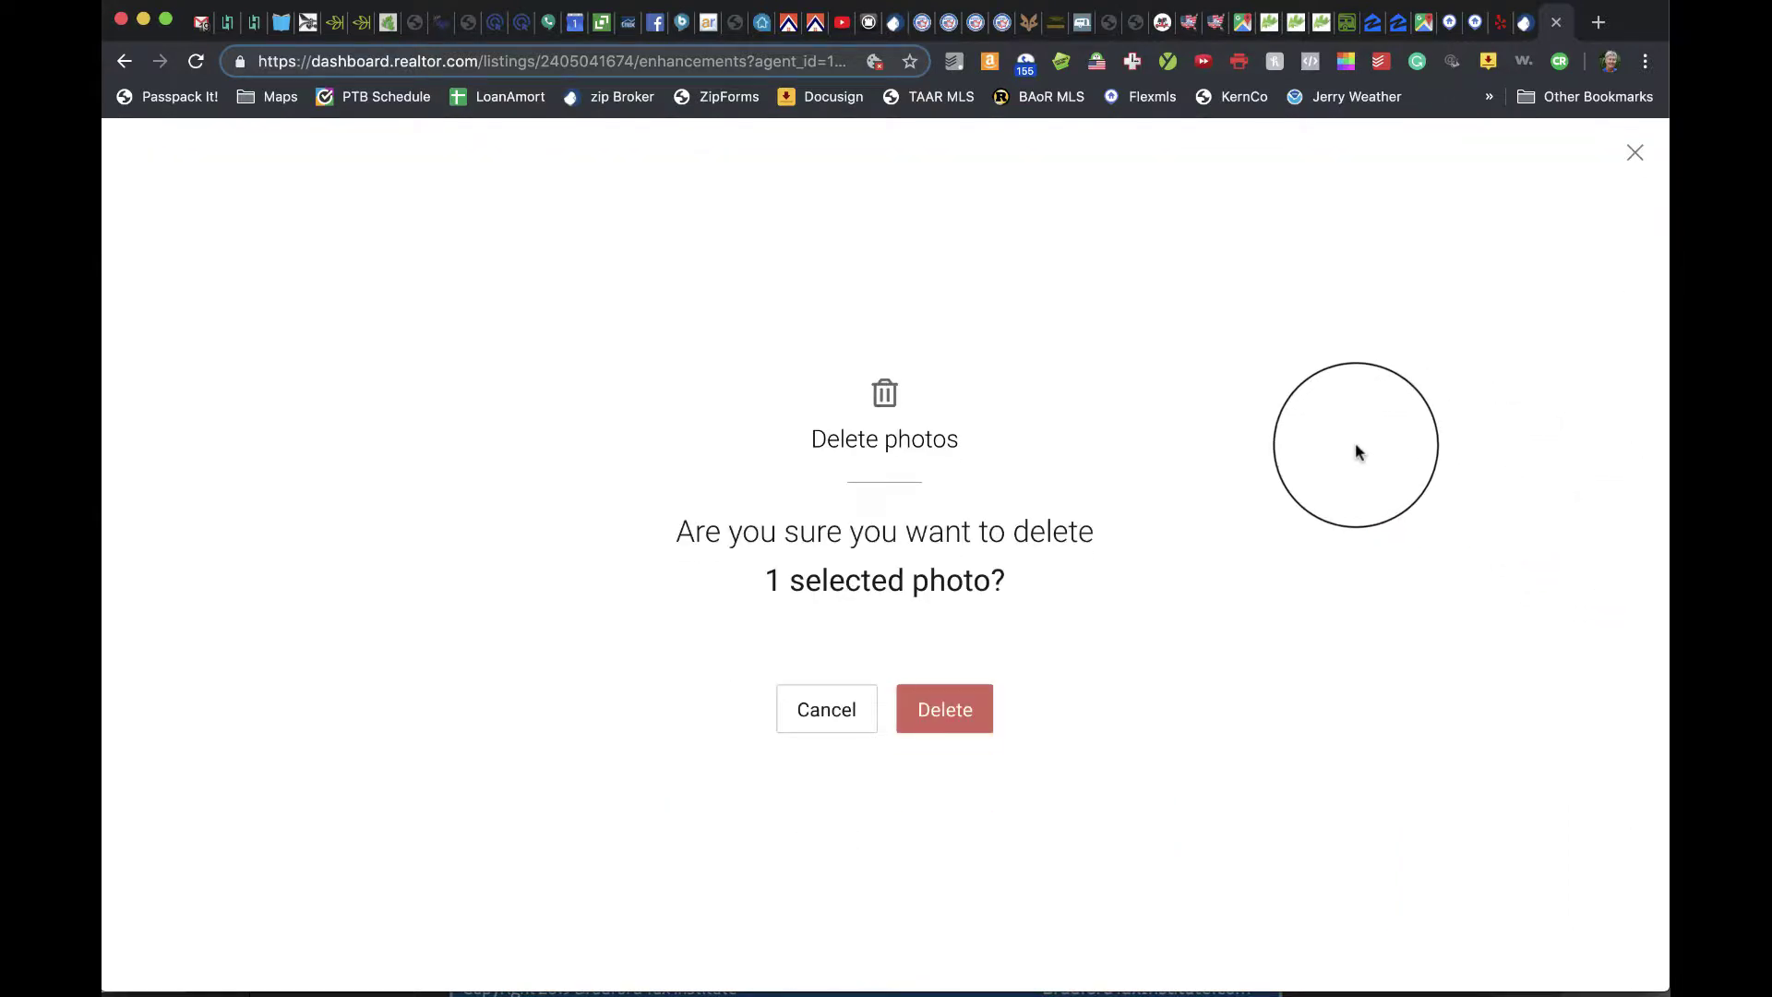
left_click(947, 712)
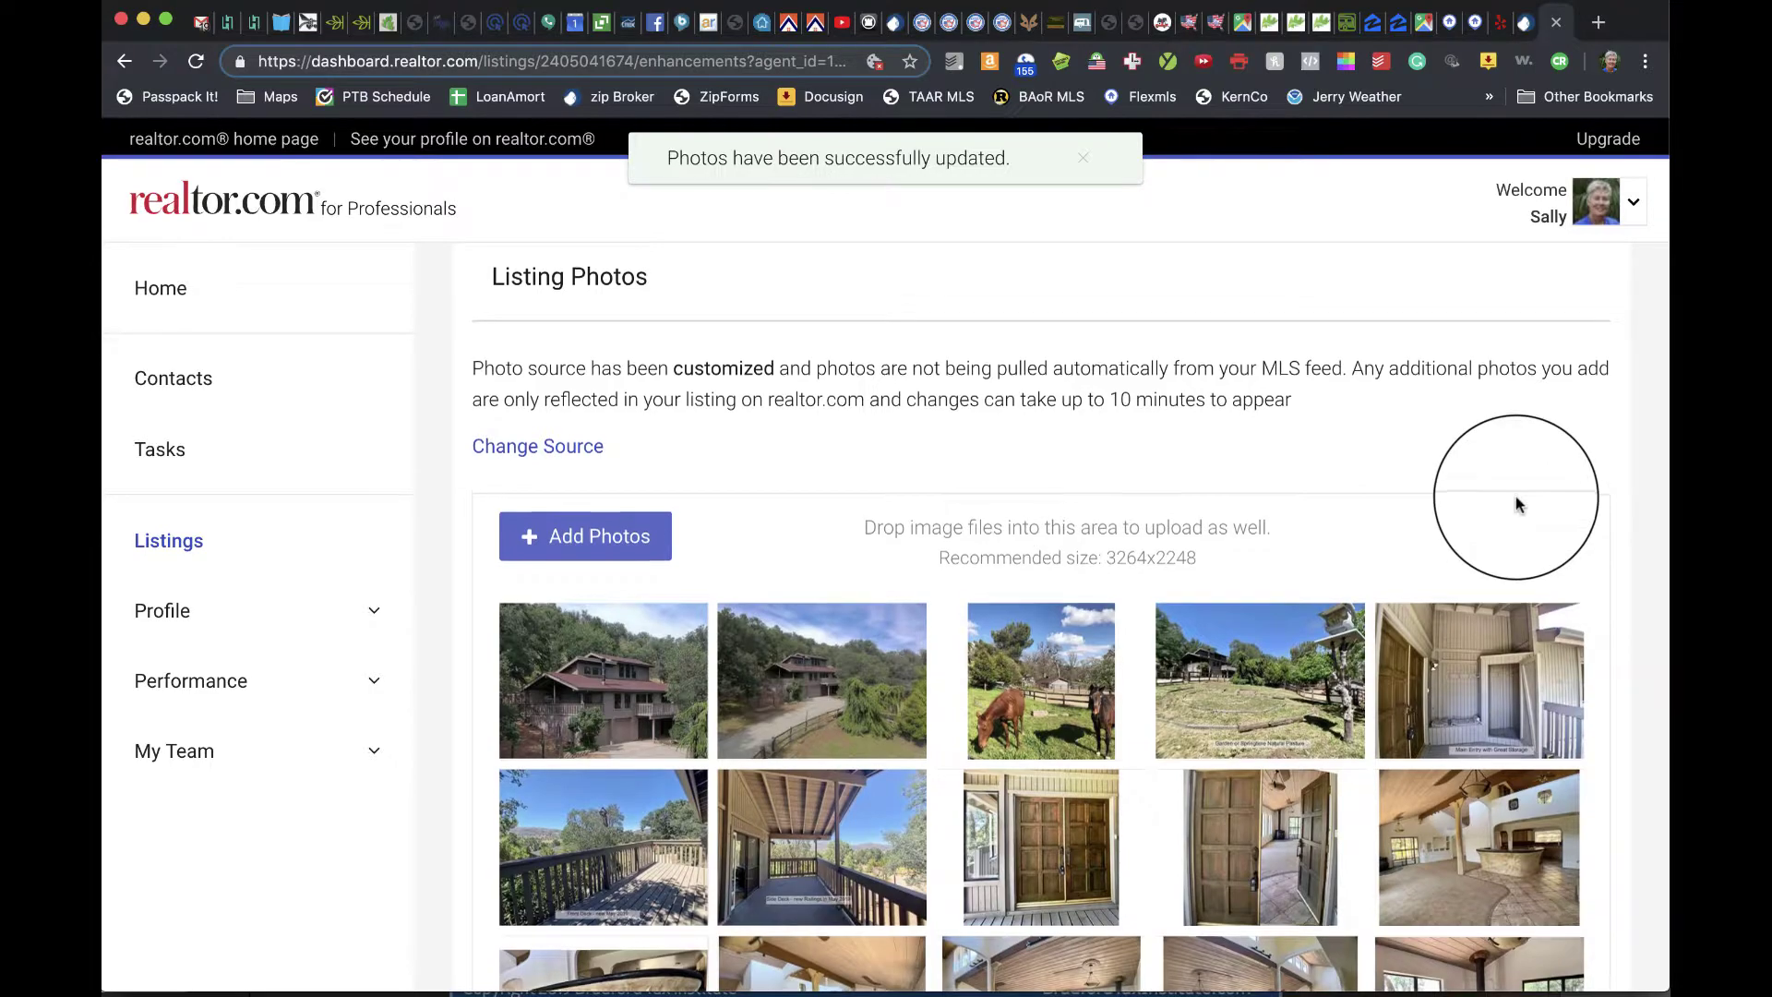
scroll(1514, 502, "down", 3)
scroll(1427, 739, "down", 15)
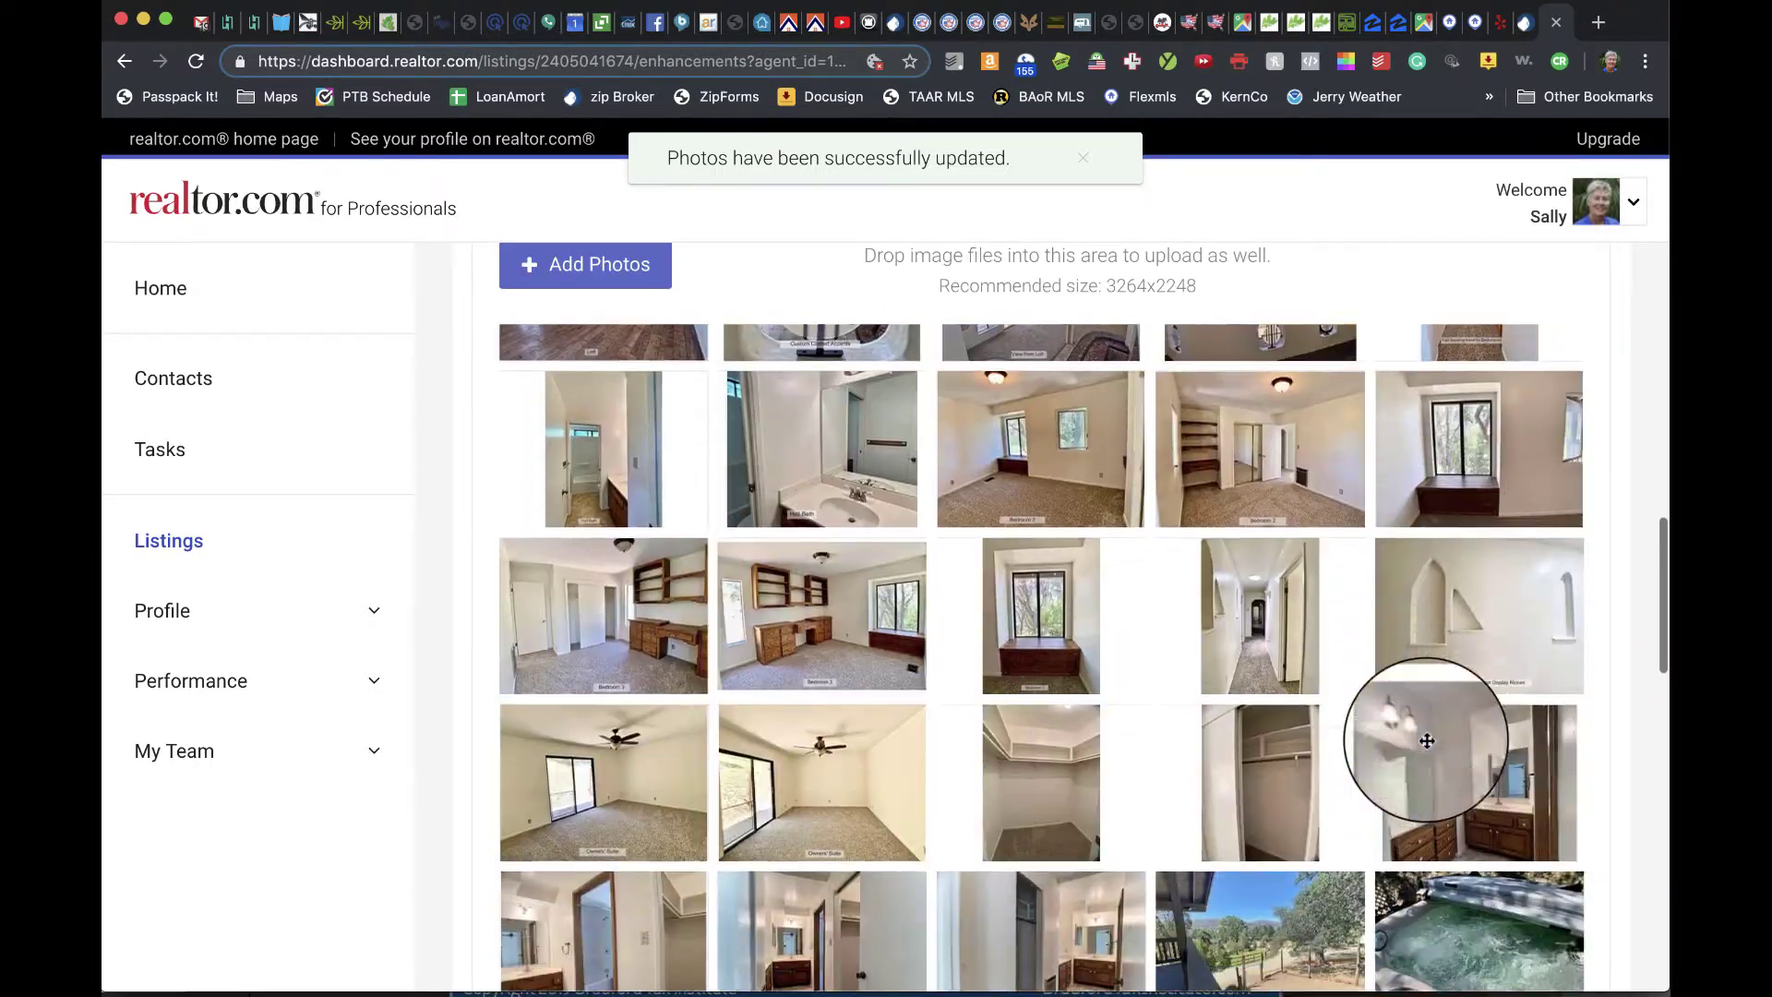
scroll(1428, 739, "down", 5)
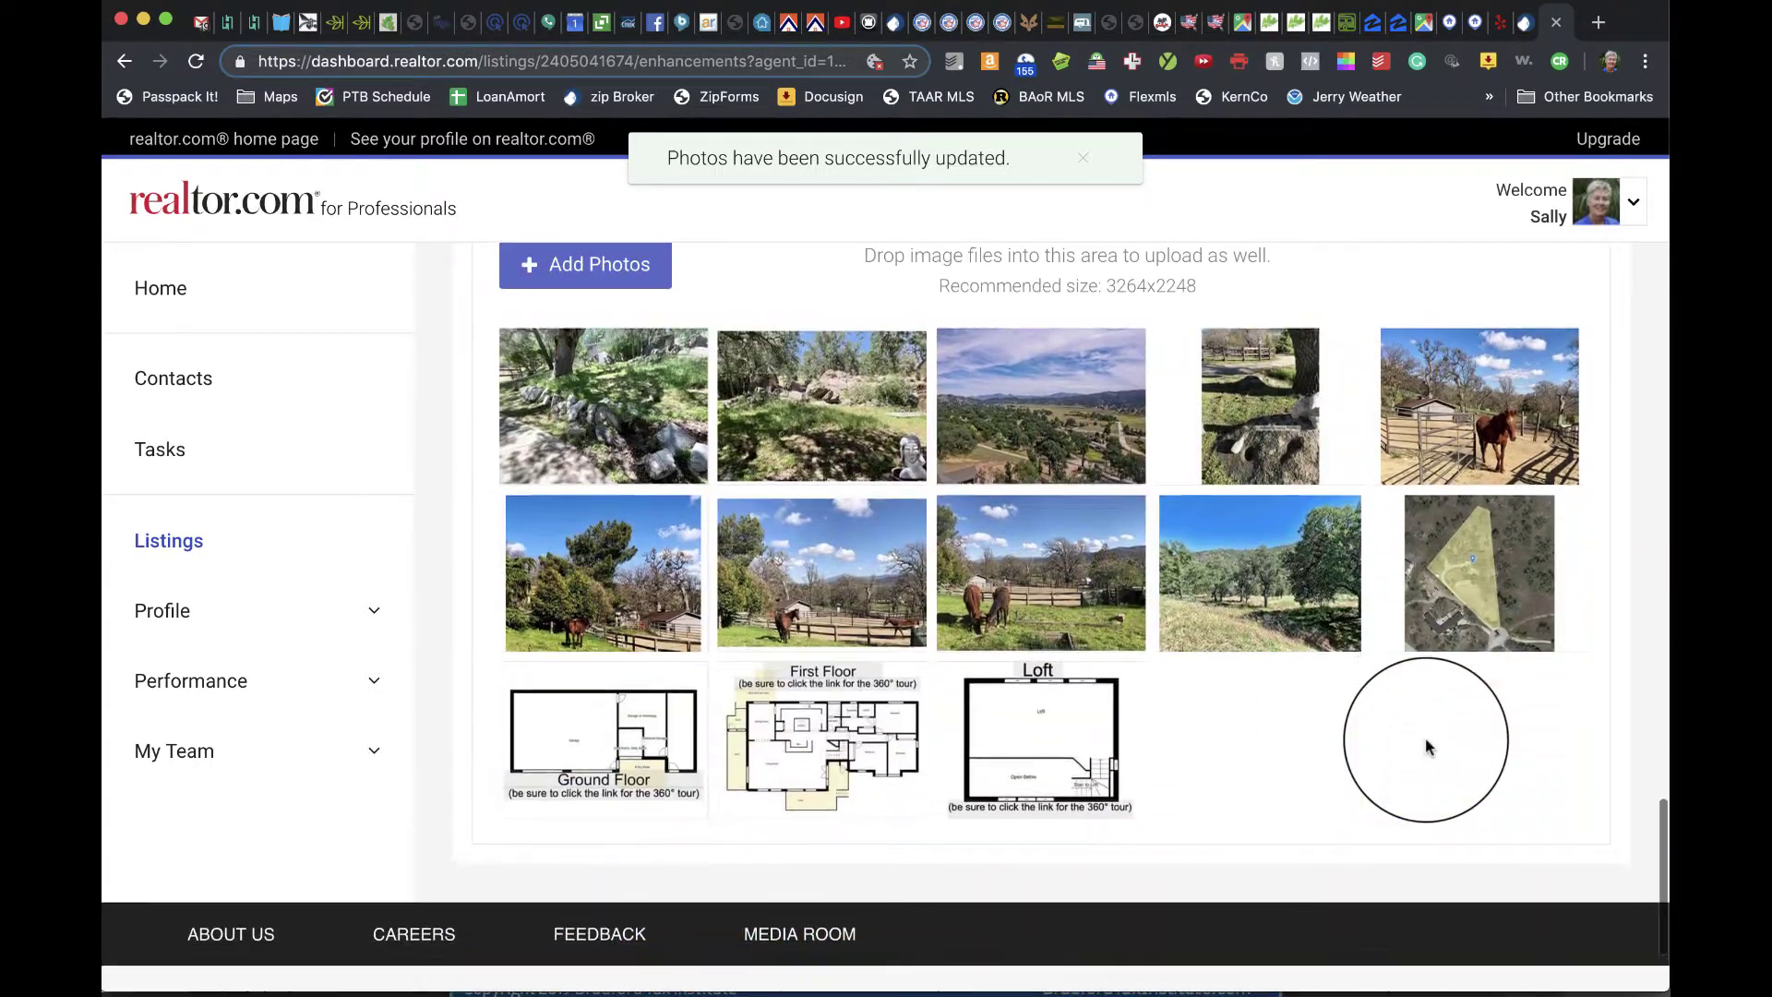
scroll(1425, 746, "up", 20)
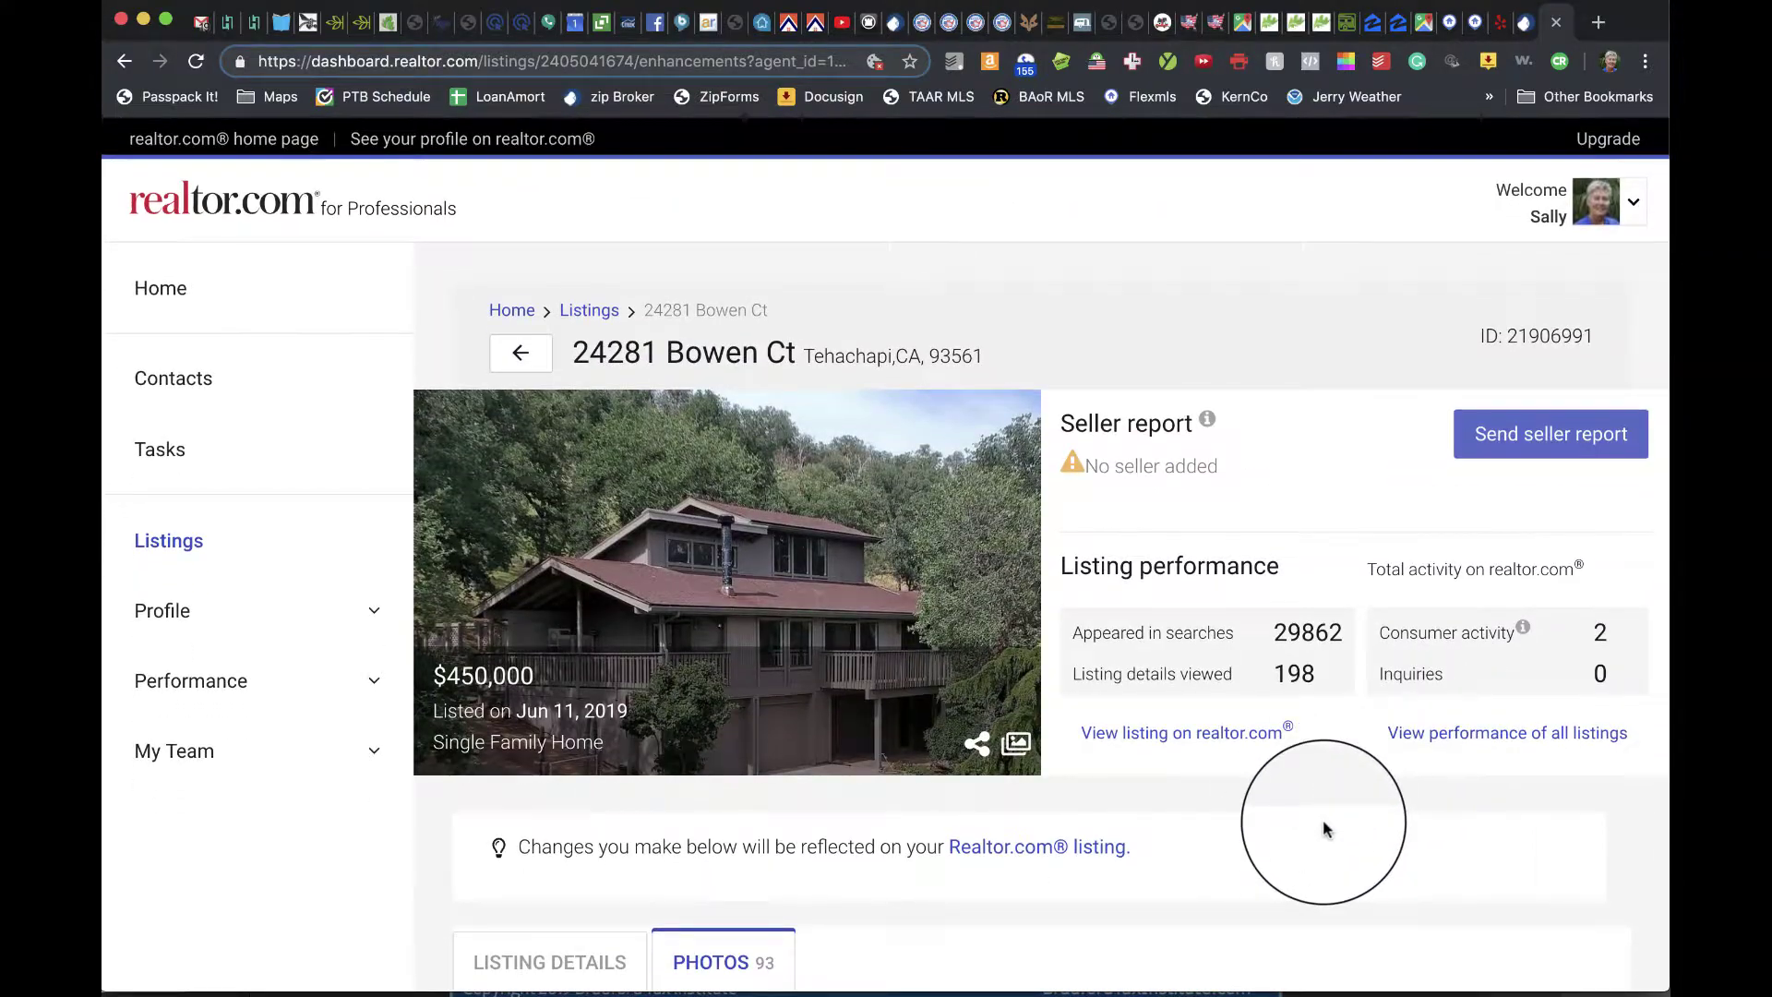
scroll(1320, 819, "down", 3)
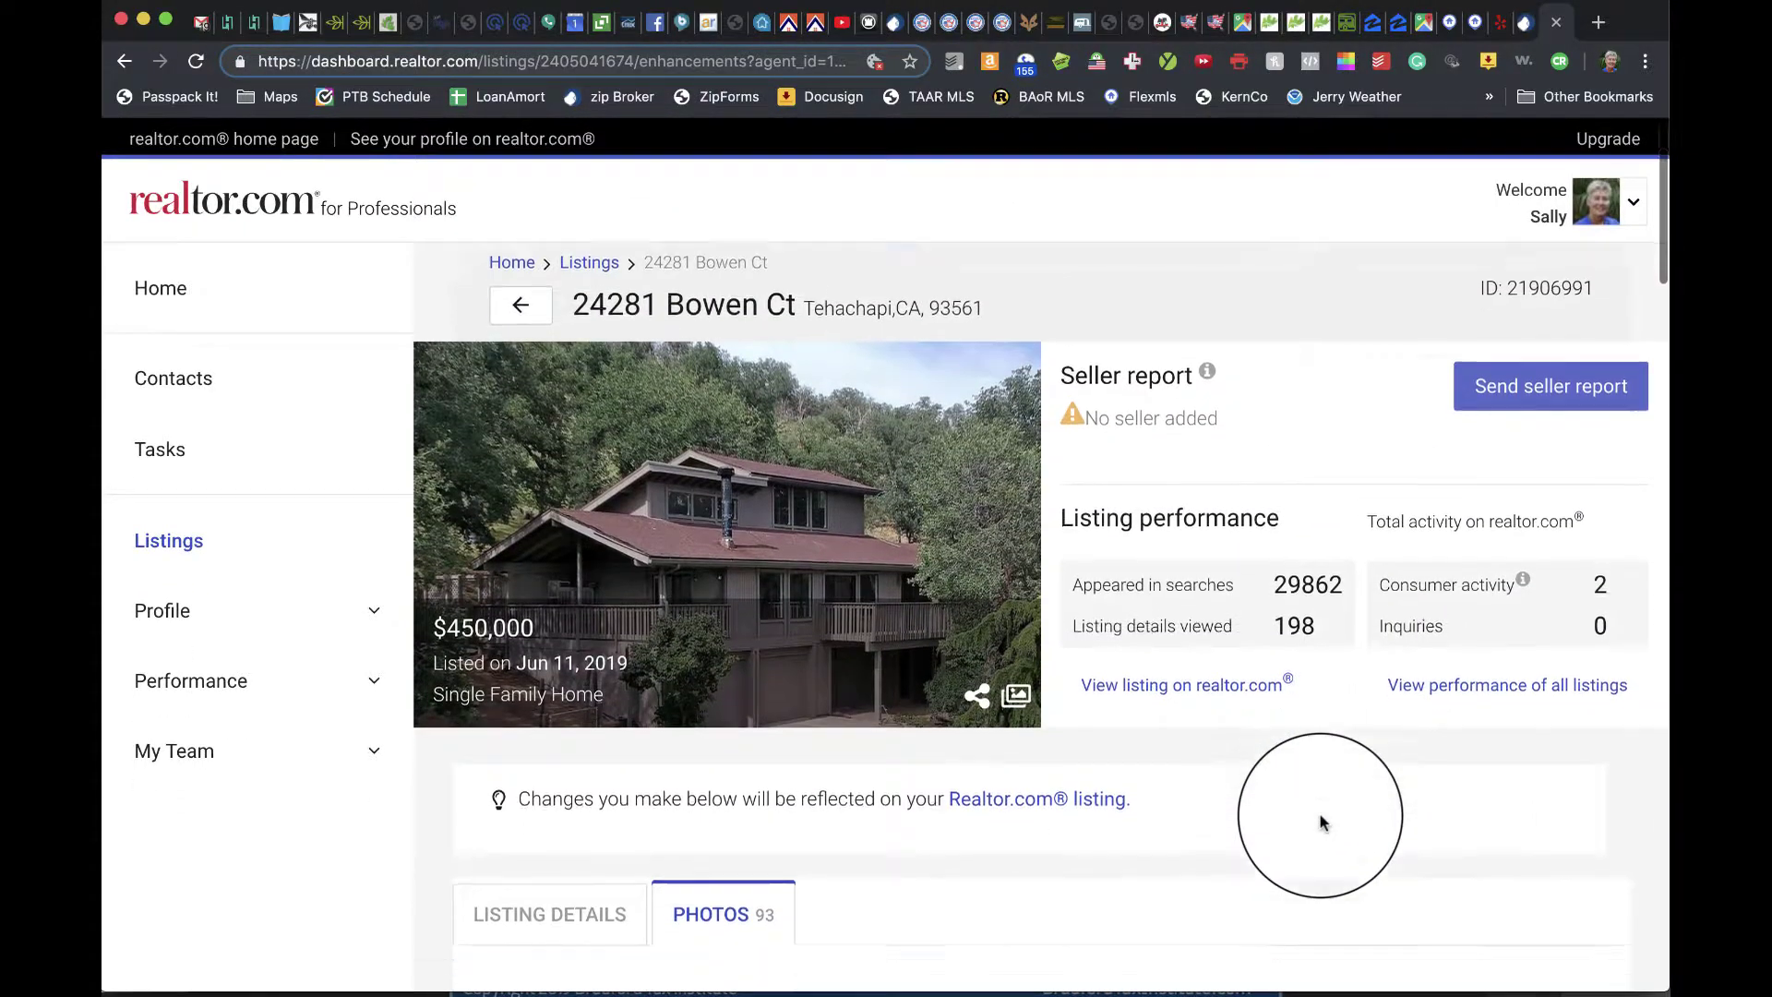
scroll(1319, 820, "down", 5)
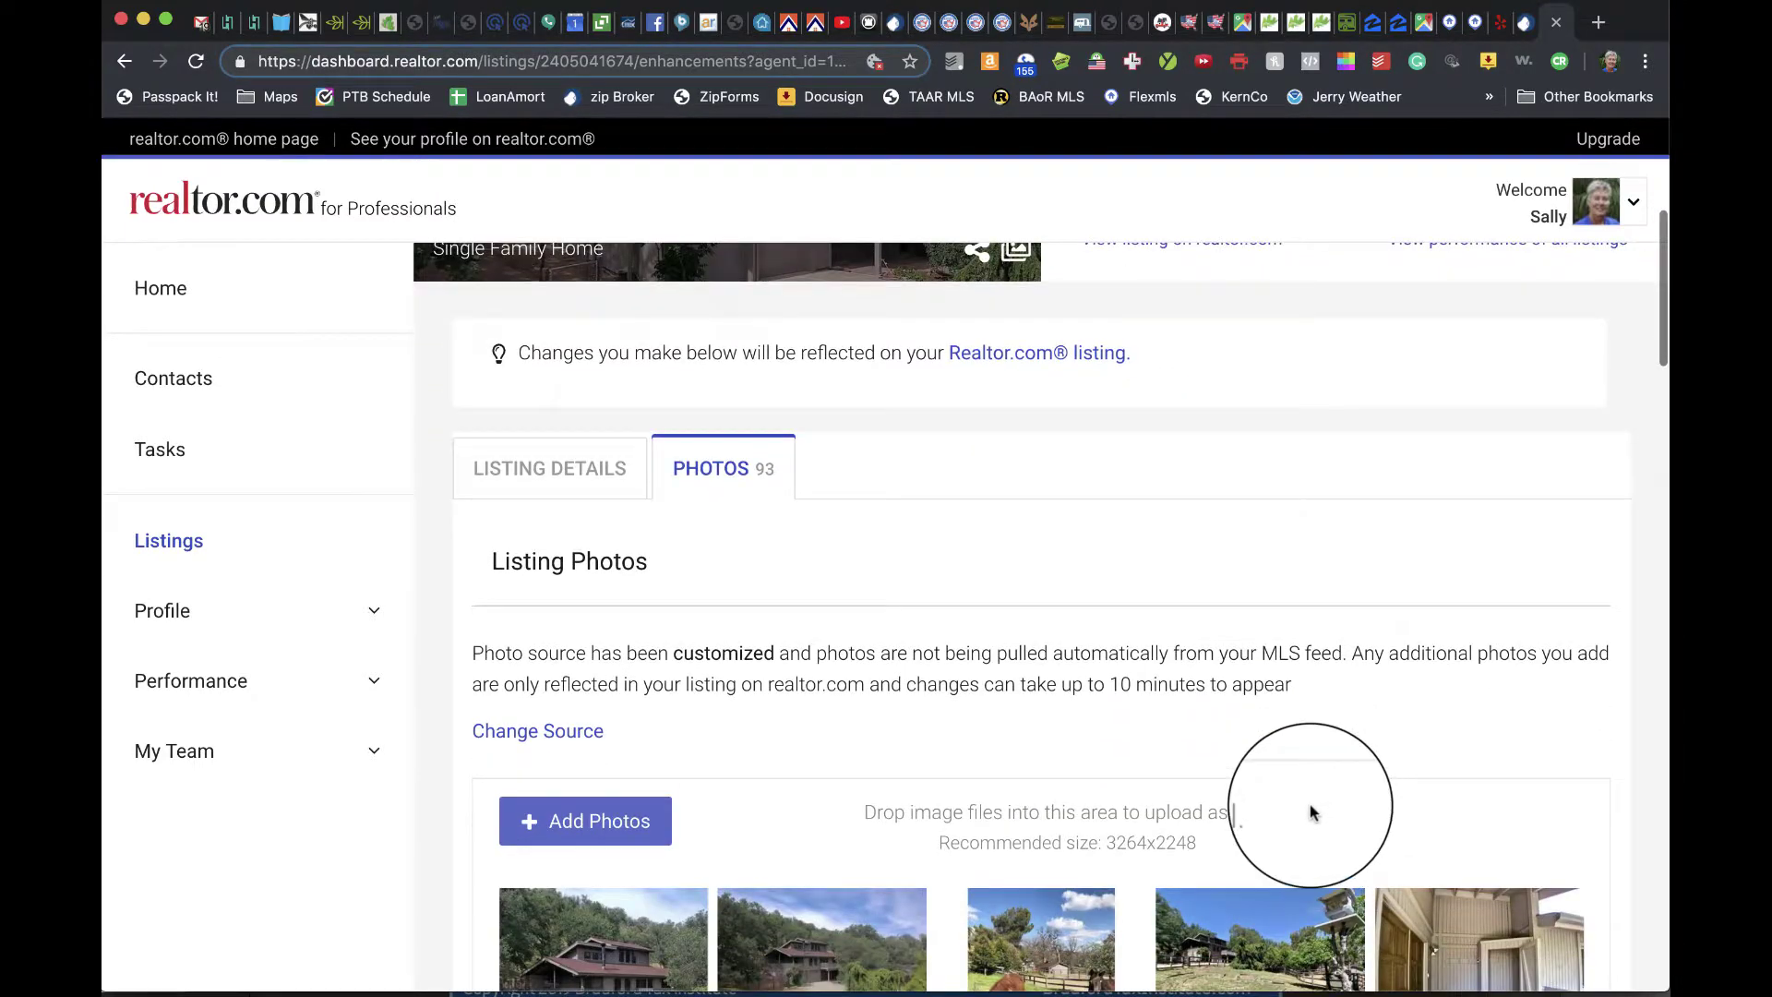
scroll(1006, 591, "up", 1)
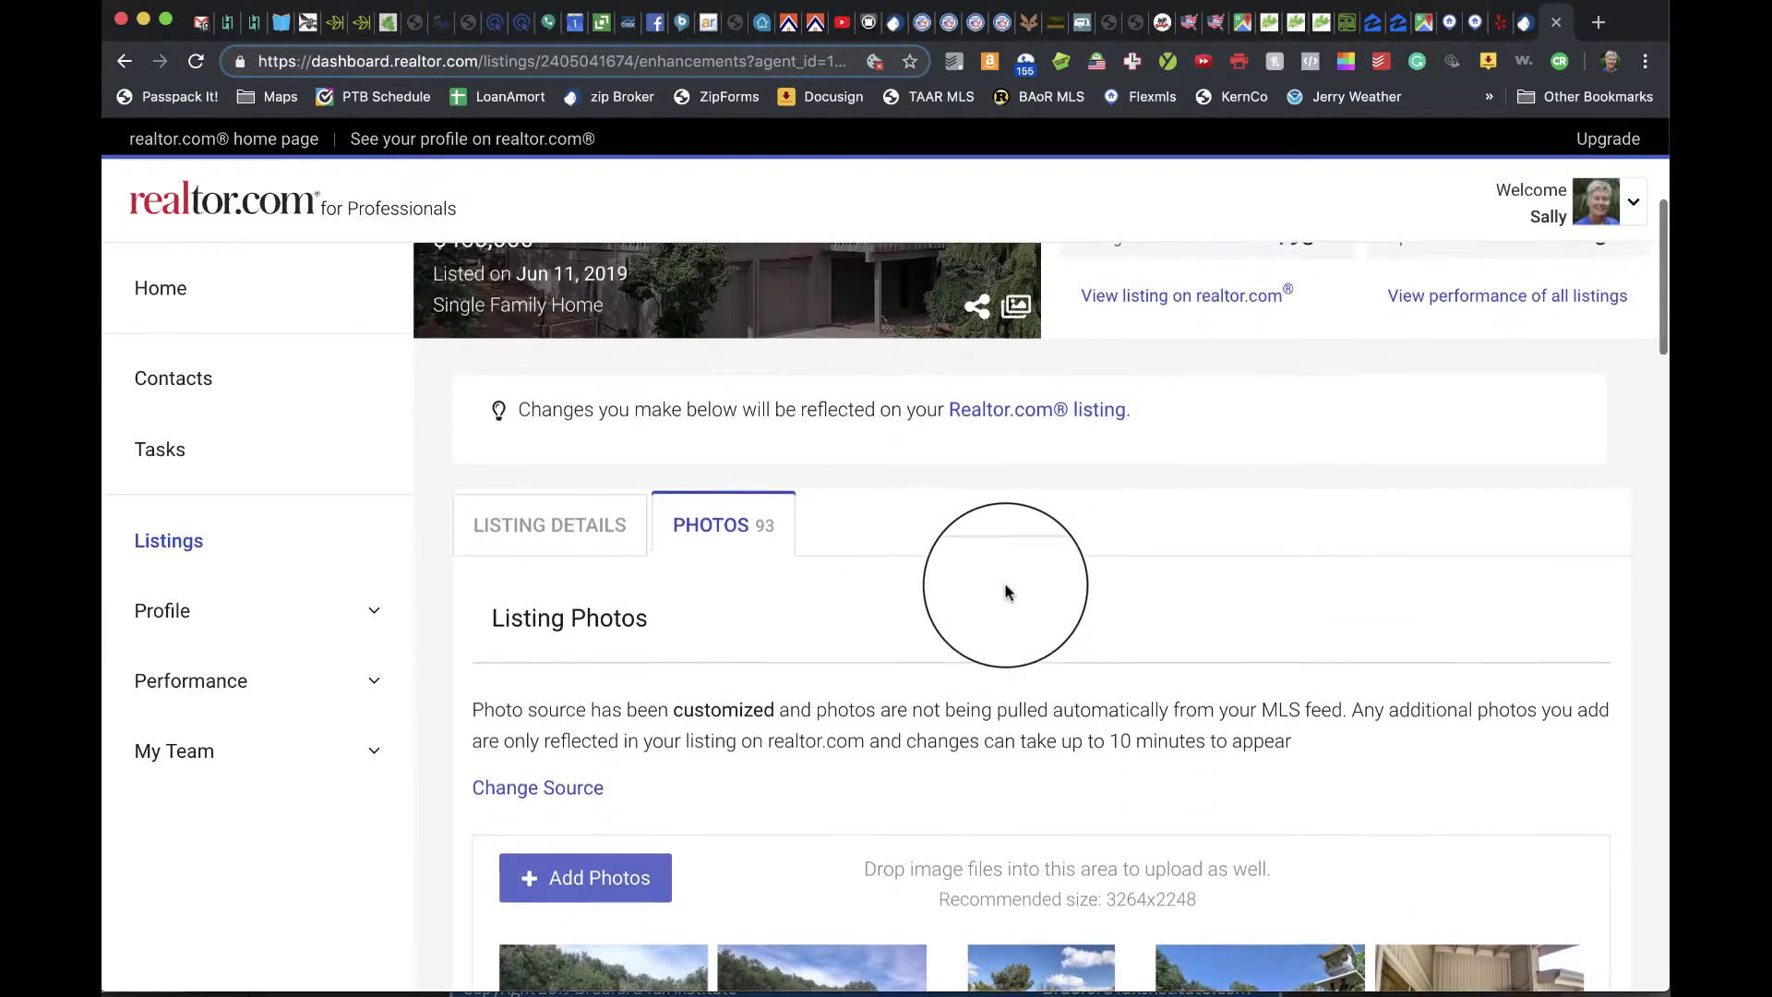
scroll(1006, 590, "down", 1)
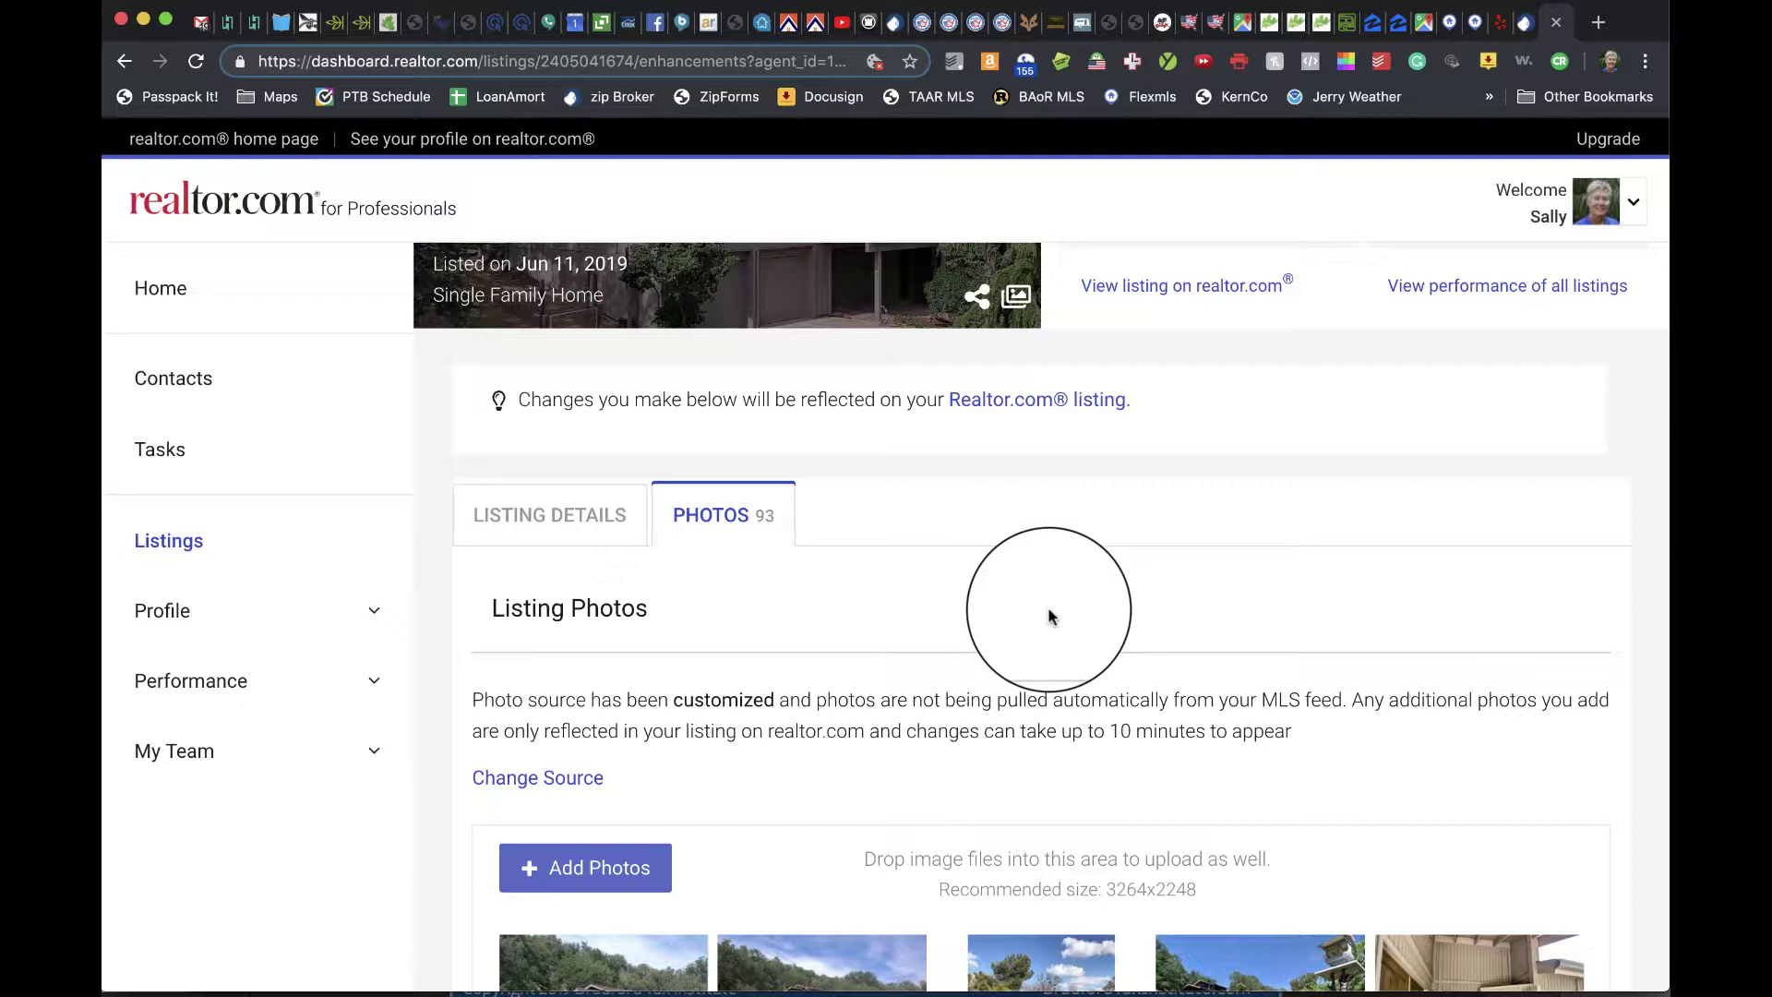